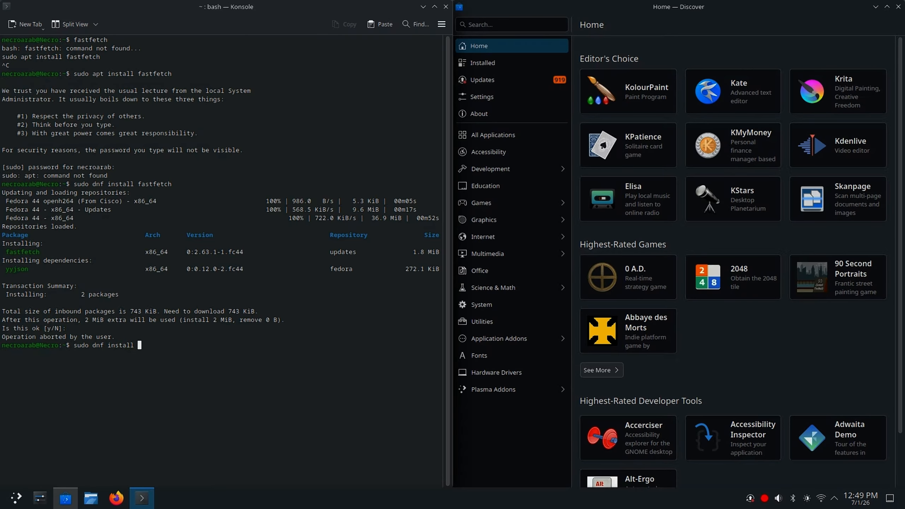
Step: Install fastfetch with sudo dnf, accepting the transaction and the OpenPGP key import, and run fastfetch
{"action": "key", "text": "Return"}
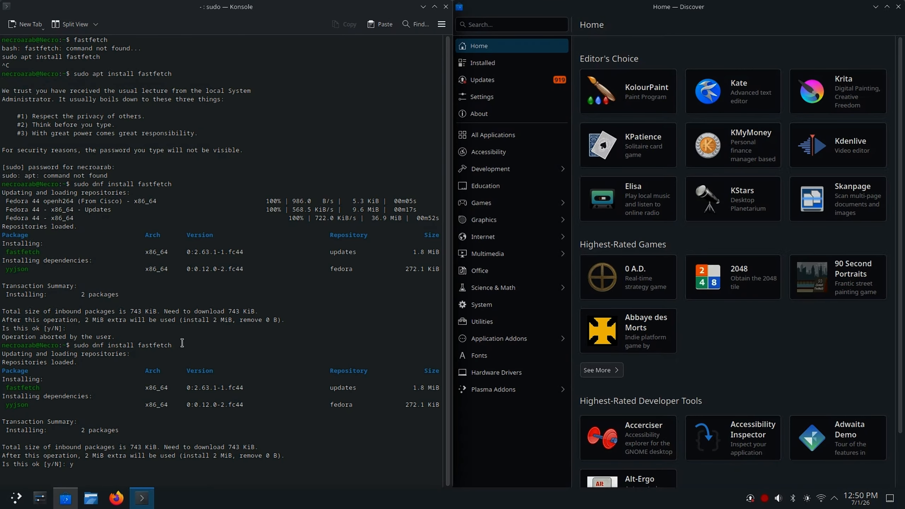
{"action": "key", "text": "Return"}
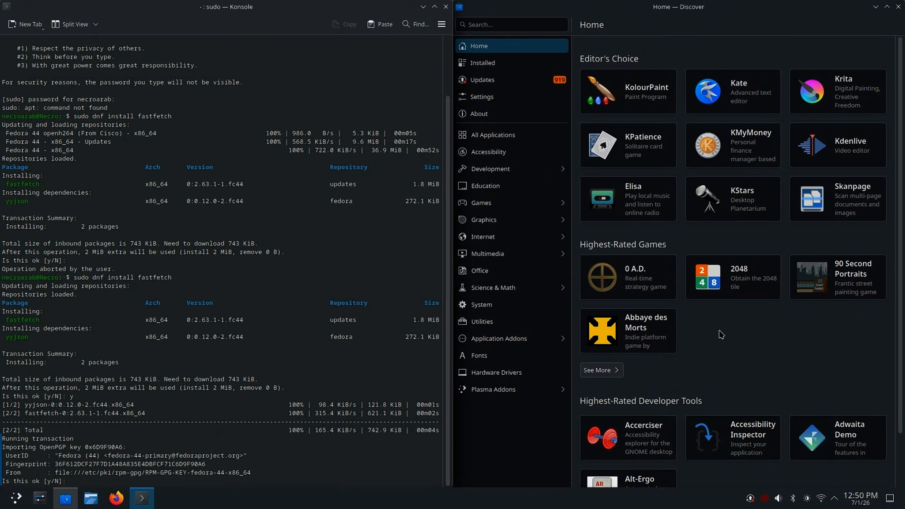
{"action": "key", "text": "Return"}
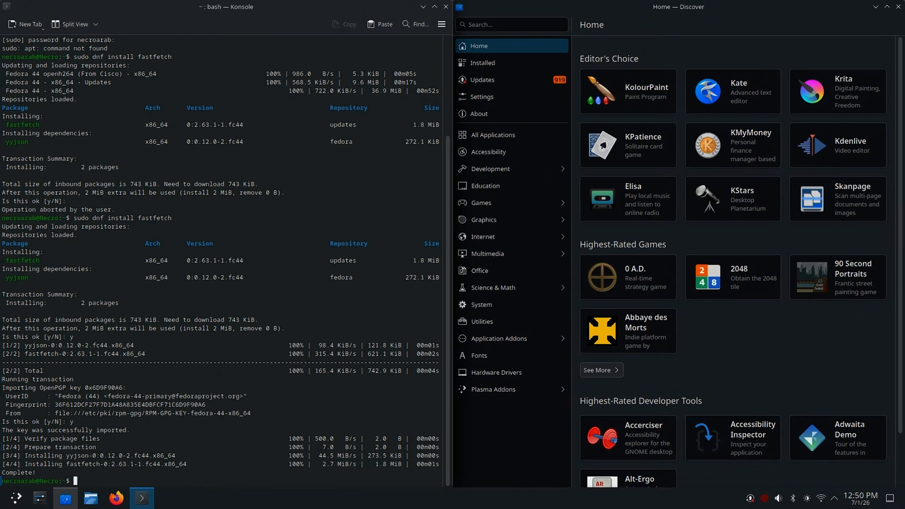
{"action": "type", "text": "fastfetch"}
{"action": "key", "text": "Return"}
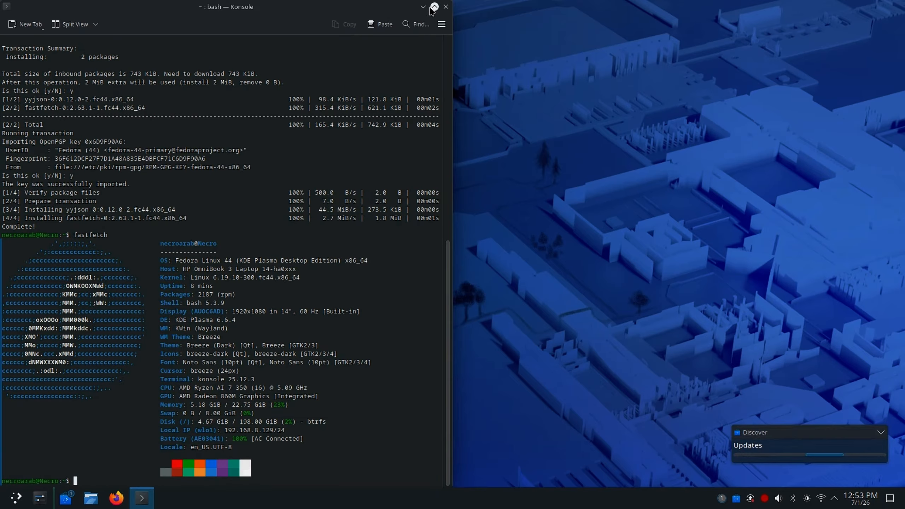
Step: Maximize the terminal window and start a full system upgrade with sudo dnf upgrade, accepting the transaction
{"action": "key", "text": "super+Page_Up"}
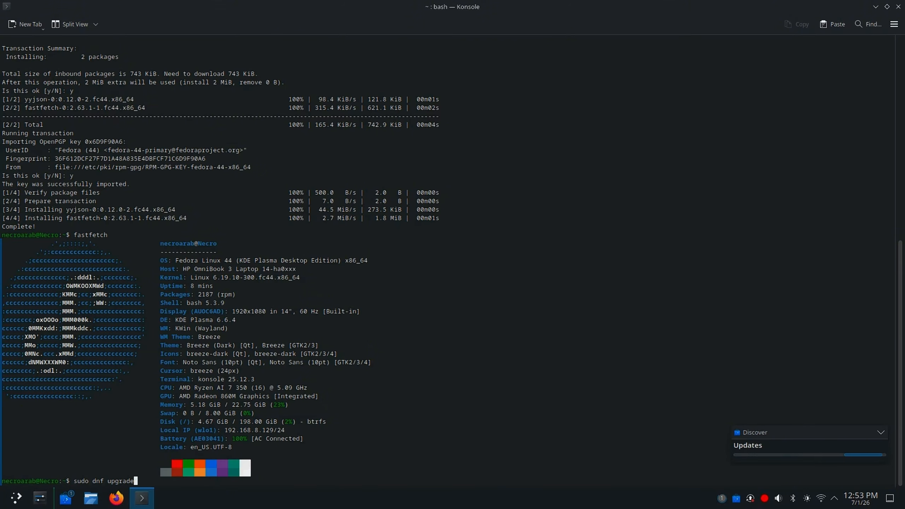
{"action": "key", "text": "Return"}
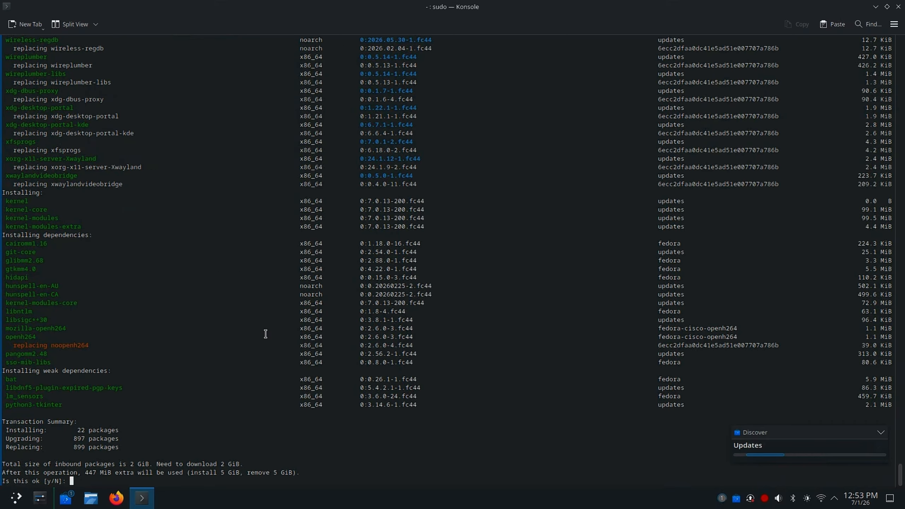
{"action": "type", "text": "y"}
{"action": "key", "text": "Return"}
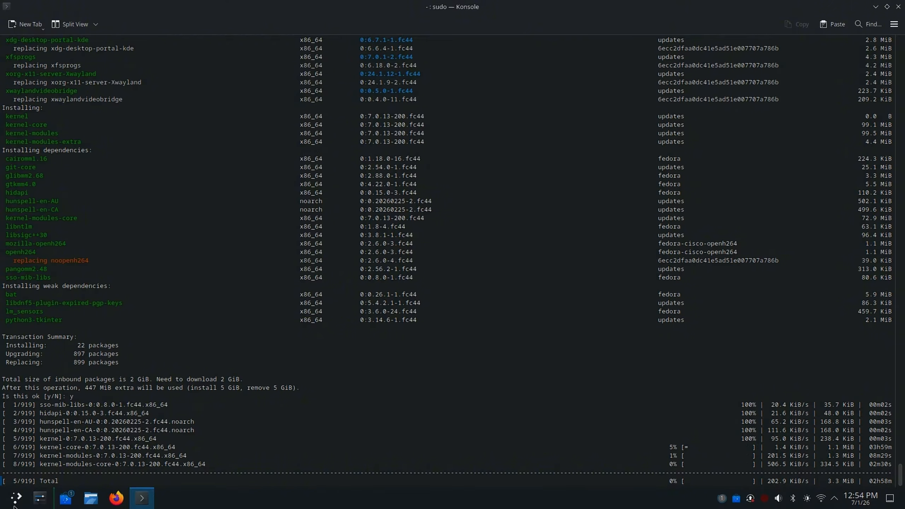
Step: Check the system upgrade entry on Discover's Updates page and close Discover
{"action": "left_click", "coordinate": [65, 498]}
{"action": "left_click", "coordinate": [68, 46]}
{"action": "left_click", "coordinate": [57, 79]}
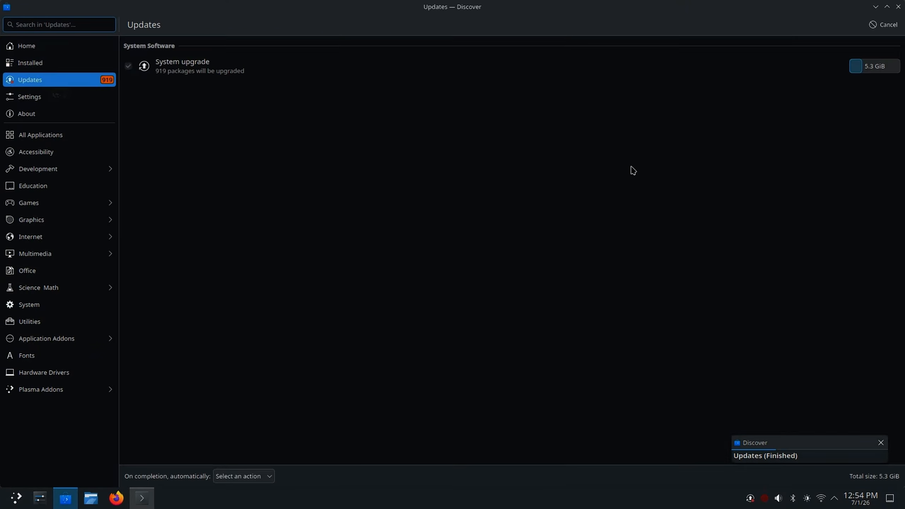
{"action": "left_click", "coordinate": [899, 7]}
{"action": "left_click", "coordinate": [752, 500]}
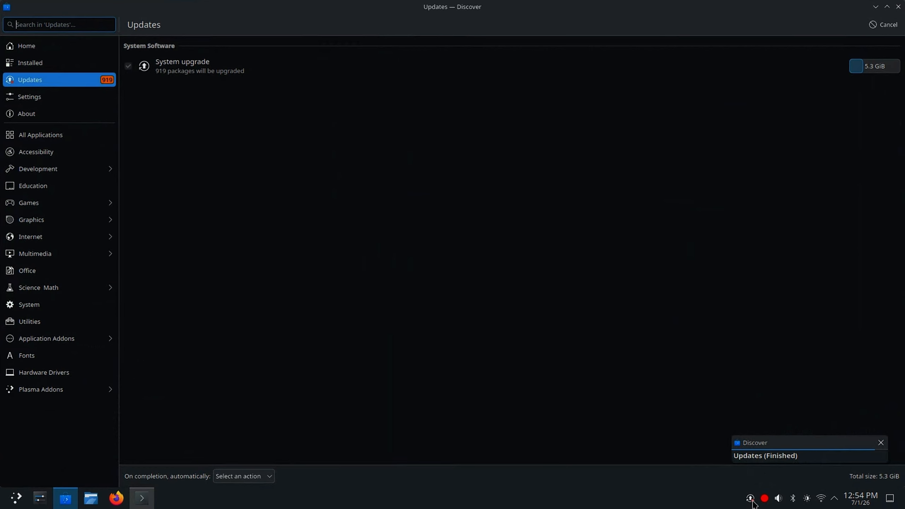
{"action": "left_click", "coordinate": [896, 11]}
Step: Browse the full application list in the launcher and open System Settings
{"action": "left_click", "coordinate": [15, 498]}
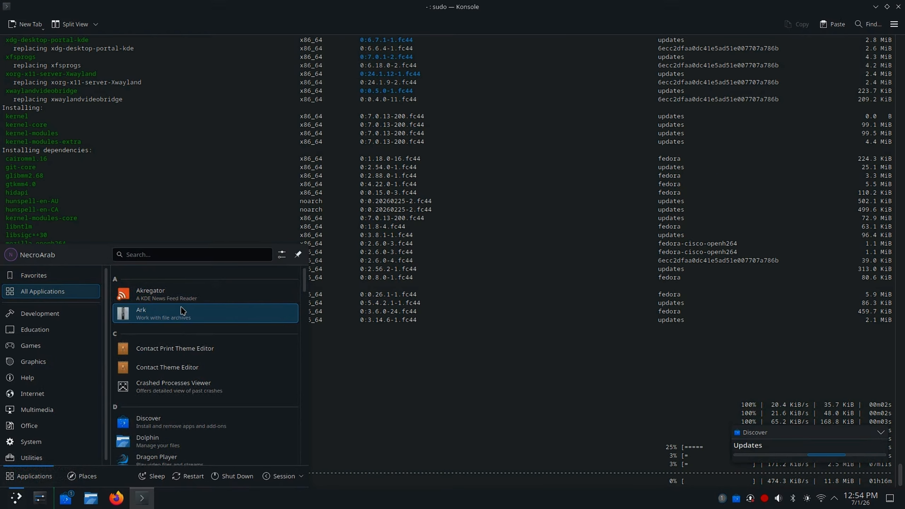
{"action": "right_click", "coordinate": [180, 299]}
{"action": "left_click", "coordinate": [174, 277]}
{"action": "scroll", "coordinate": [184, 309], "scroll_direction": "down", "scroll_amount": 10}
{"action": "scroll", "coordinate": [184, 309], "scroll_direction": "down", "scroll_amount": 10}
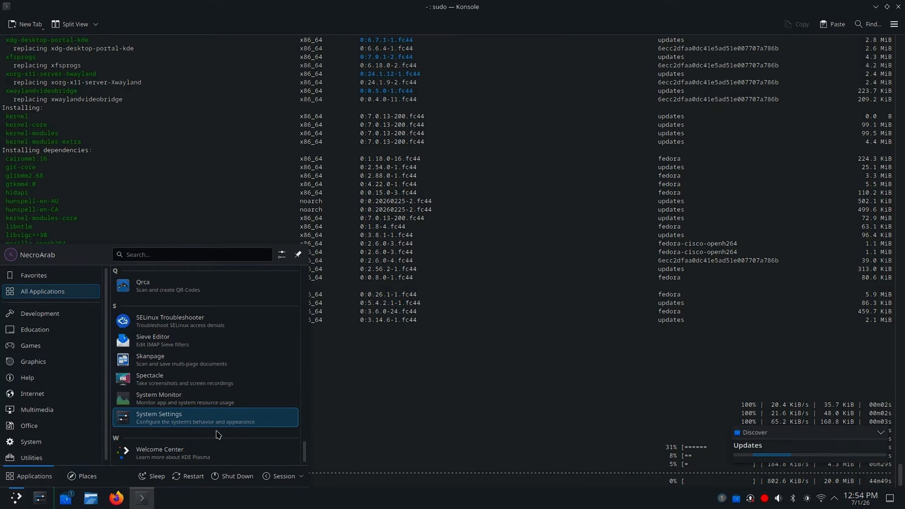
{"action": "left_click", "coordinate": [159, 417]}
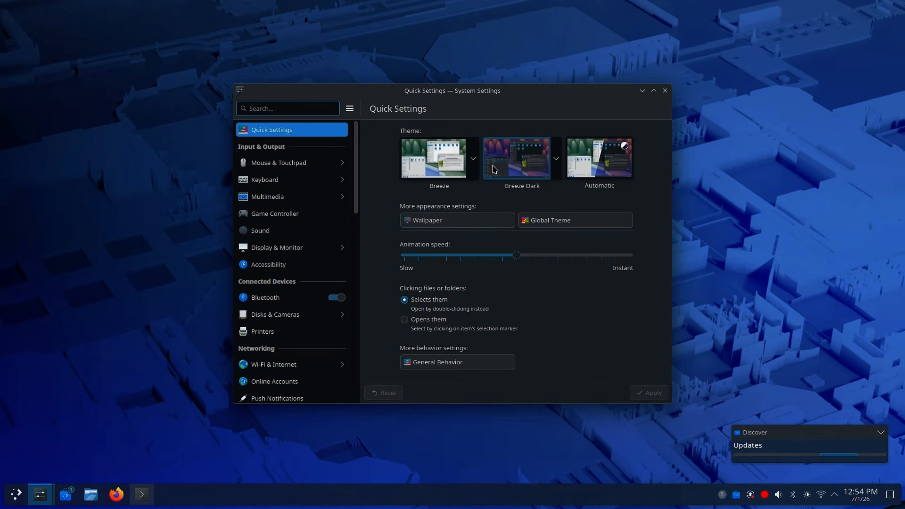
Step: Open the Wallpaper settings and maximize the System Settings window
{"action": "left_click", "coordinate": [483, 220]}
{"action": "left_click", "coordinate": [449, 268]}
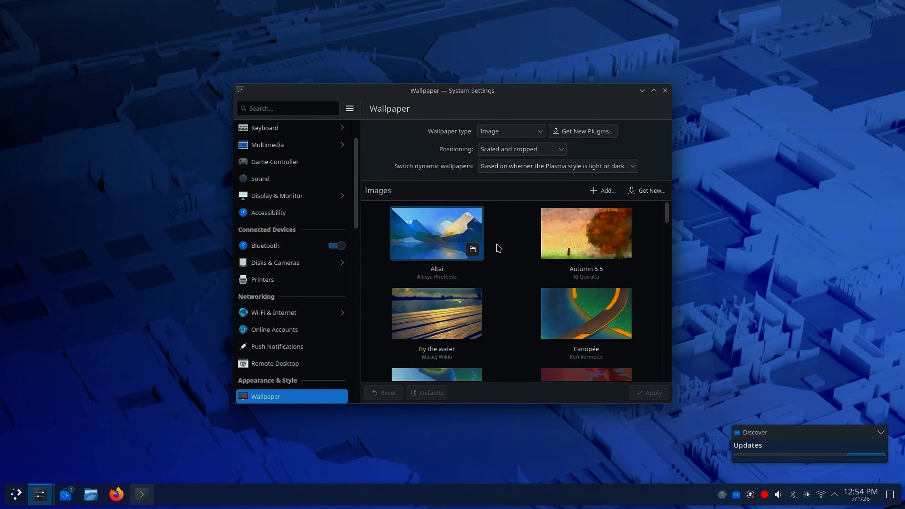
{"action": "left_click", "coordinate": [653, 91]}
Step: Try out the Patak, Orionids and Coast wallpapers
{"action": "scroll", "coordinate": [727, 356], "scroll_direction": "down", "scroll_amount": 2}
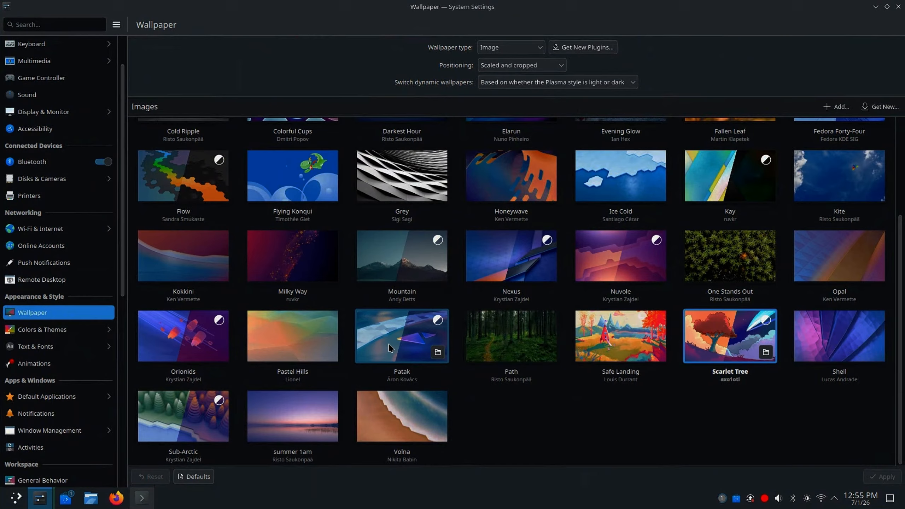
{"action": "left_click", "coordinate": [391, 348]}
{"action": "left_click", "coordinate": [209, 358]}
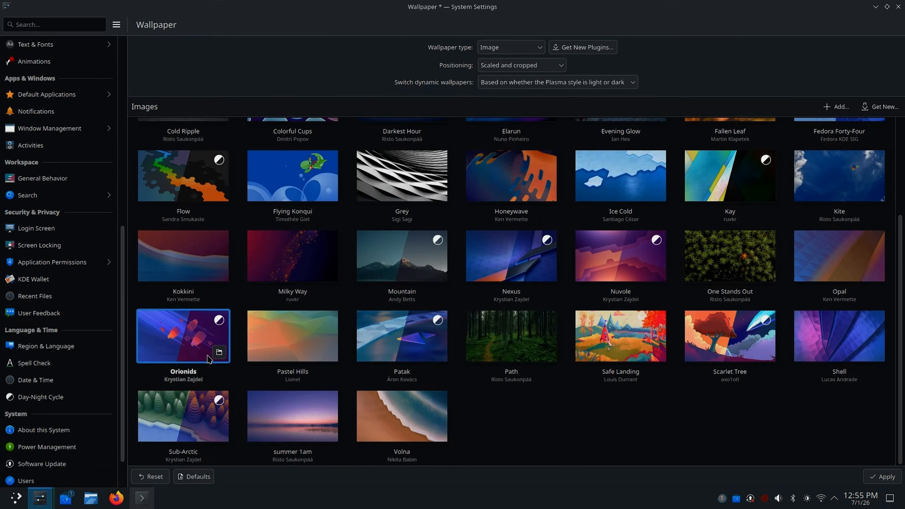
{"action": "left_click", "coordinate": [862, 477]}
{"action": "scroll", "coordinate": [615, 325], "scroll_direction": "up", "scroll_amount": 3}
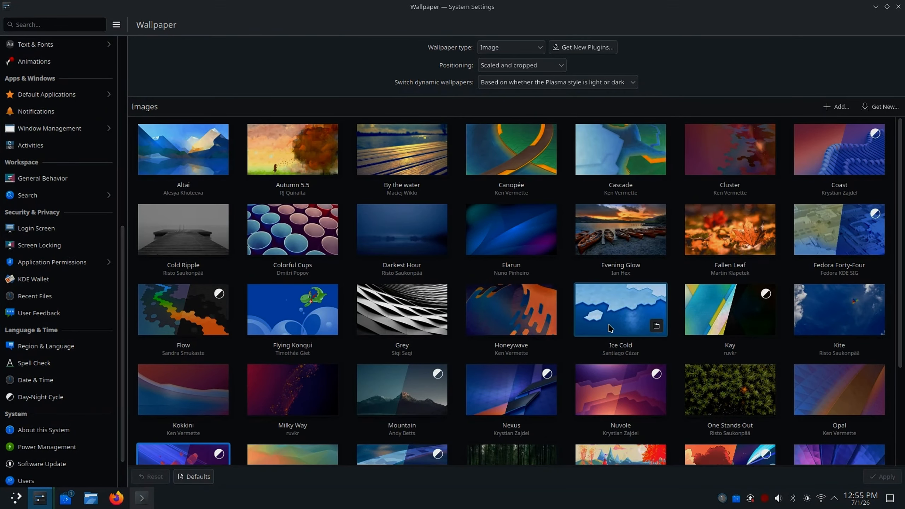
{"action": "left_click", "coordinate": [845, 157]}
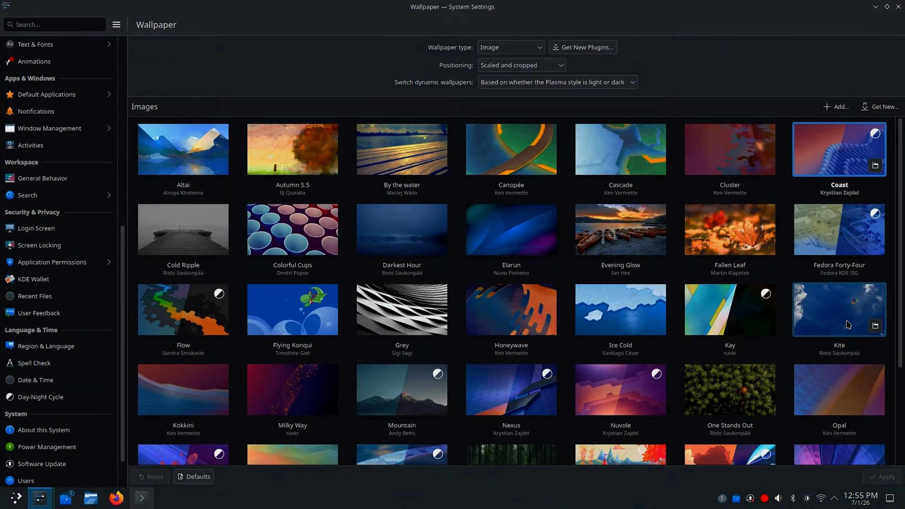
Step: Apply the Mountain wallpaper to the desktop
{"action": "left_click", "coordinate": [836, 271]}
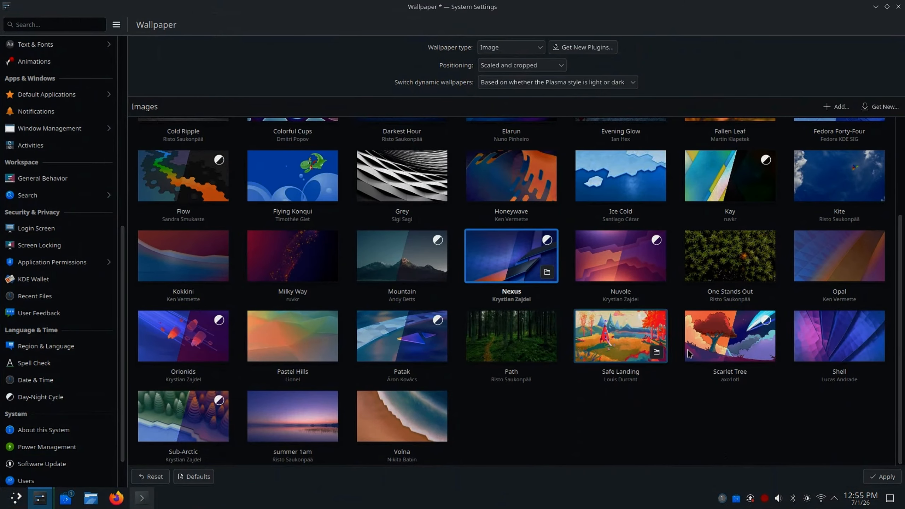
{"action": "key", "text": "Left"}
{"action": "left_click", "coordinate": [882, 476]}
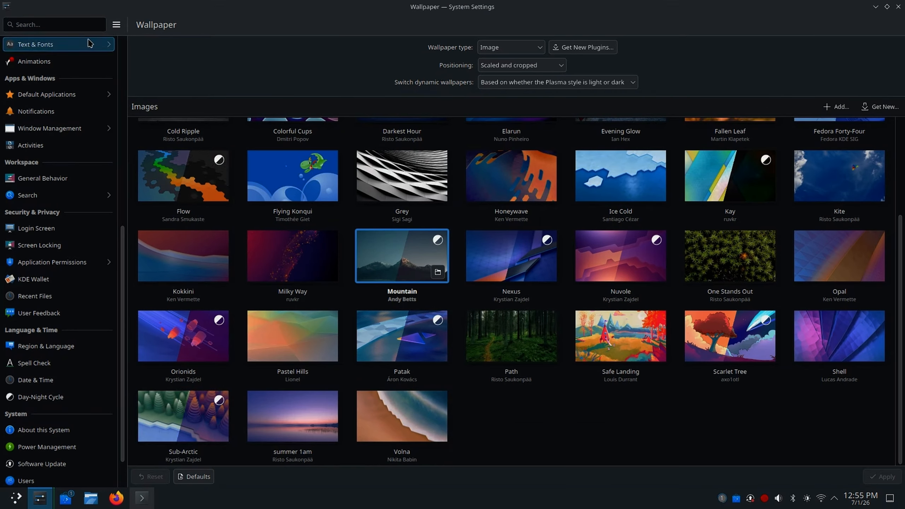
Step: Switch the global theme to Fedora Dark in the Colors & Themes settings
{"action": "scroll", "coordinate": [88, 44], "scroll_direction": "up", "scroll_amount": 10}
{"action": "left_click", "coordinate": [72, 372]}
{"action": "scroll", "coordinate": [94, 351], "scroll_direction": "down", "scroll_amount": 2}
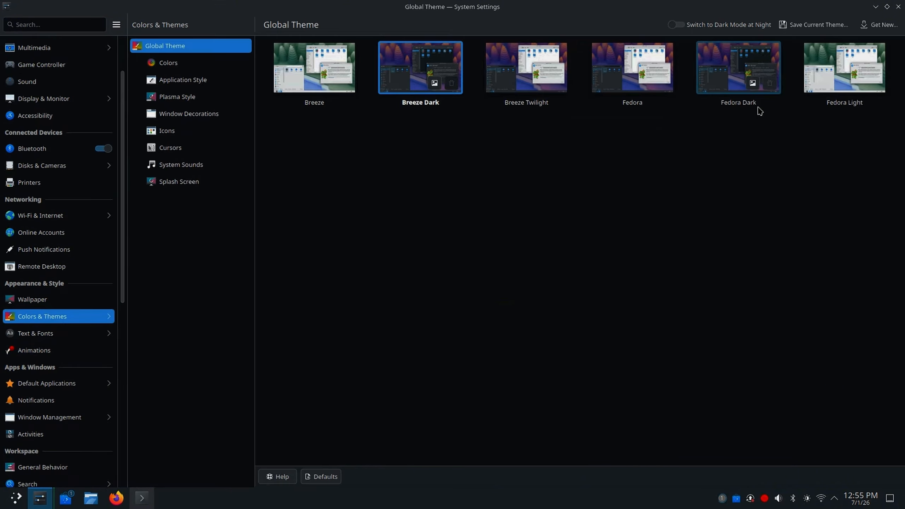
{"action": "left_click", "coordinate": [780, 77]}
{"action": "left_click", "coordinate": [646, 289]}
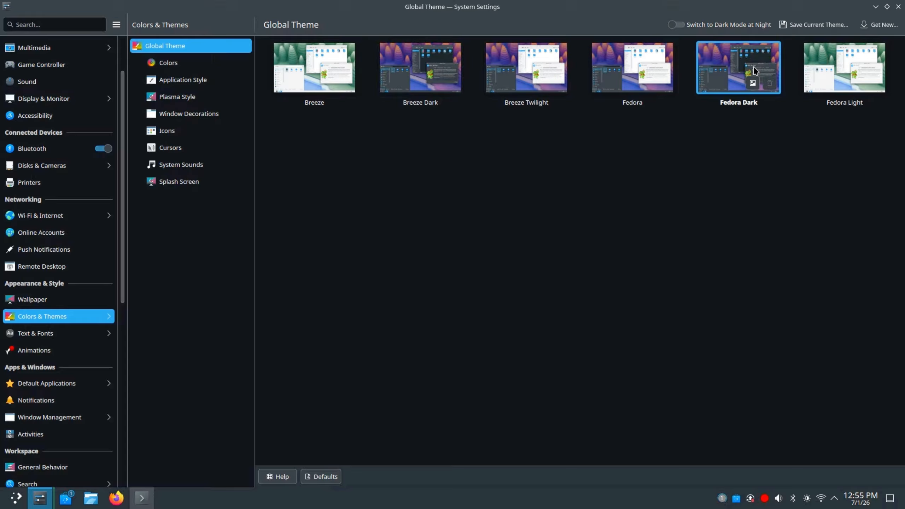
Step: Look through the Colors and Application Style settings and open Window Decorations
{"action": "left_click", "coordinate": [171, 65]}
{"action": "left_click", "coordinate": [185, 81]}
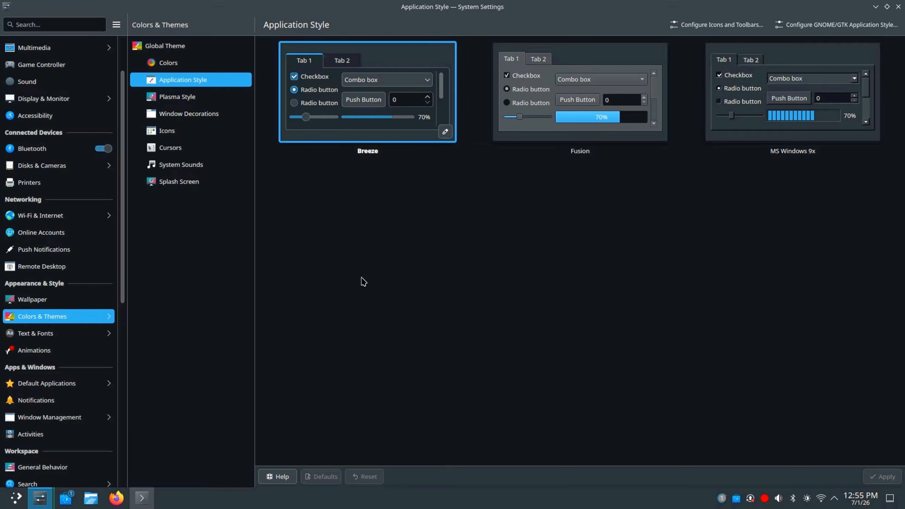
{"action": "left_click", "coordinate": [199, 63]}
{"action": "left_click", "coordinate": [222, 113]}
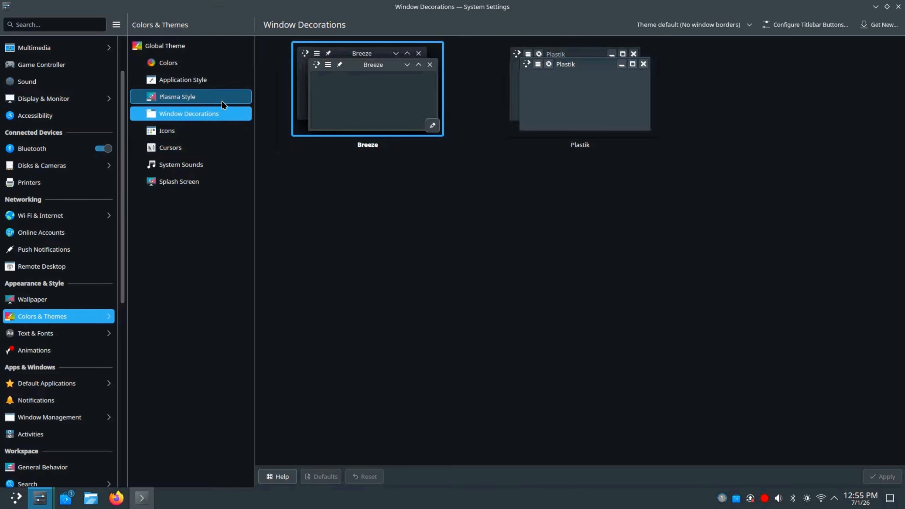
Step: Try the Plastik window decoration and switch back to Breeze
{"action": "left_click", "coordinate": [580, 90]}
{"action": "left_click", "coordinate": [884, 477]}
{"action": "left_click", "coordinate": [372, 97]}
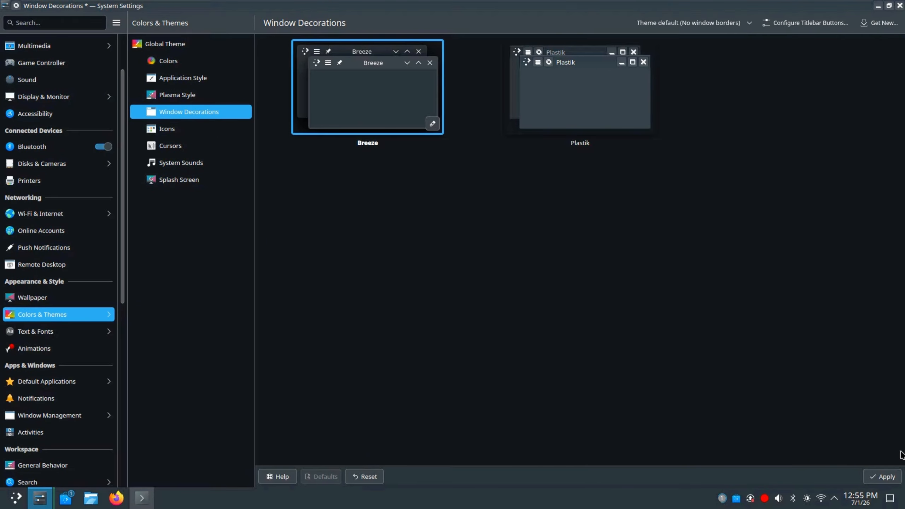
{"action": "left_click", "coordinate": [883, 477]}
Step: Open the catalogue of downloadable window decorations in a maximized window and install Edna
{"action": "left_click", "coordinate": [878, 22]}
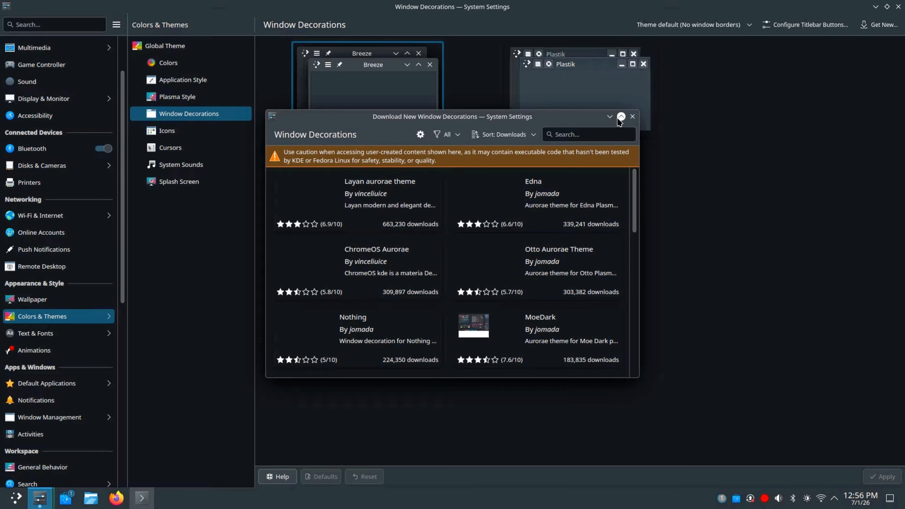
{"action": "left_click", "coordinate": [621, 117]}
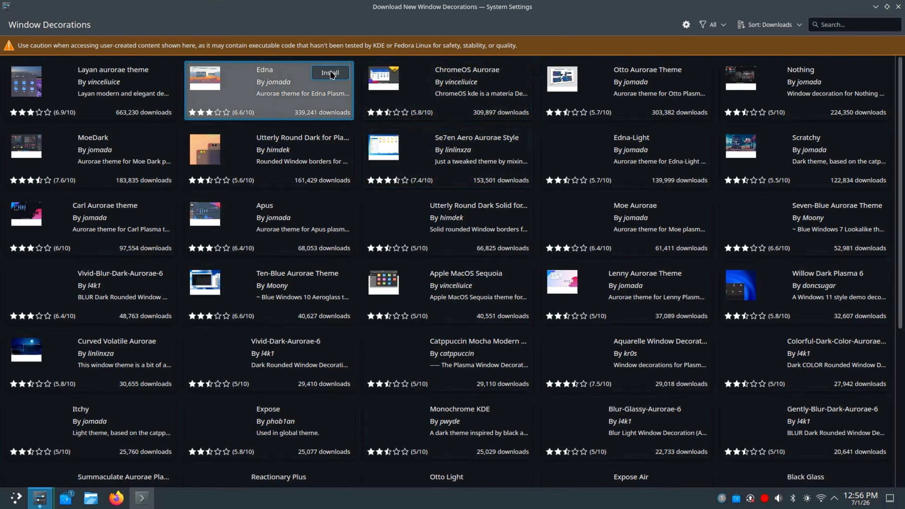
{"action": "left_click", "coordinate": [331, 73]}
{"action": "left_click", "coordinate": [718, 28]}
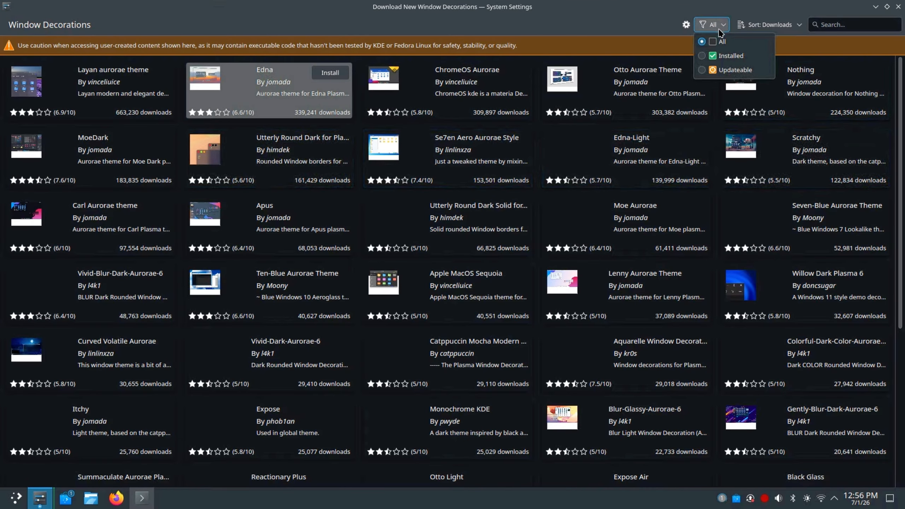
{"action": "left_click", "coordinate": [719, 28]}
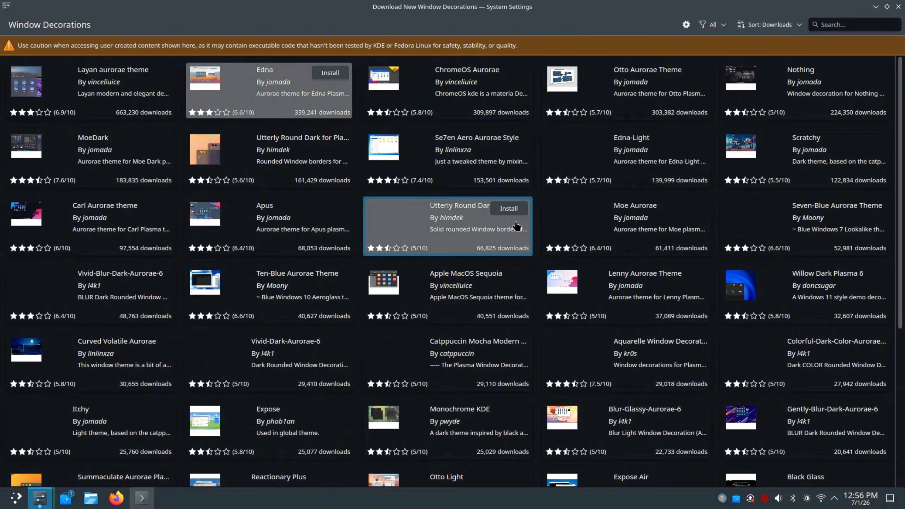
Step: Install the Blur-Glassy-Aurorae-6 and Catppuccin Mocha Classic window decorations
{"action": "scroll", "coordinate": [517, 226], "scroll_direction": "down", "scroll_amount": 3}
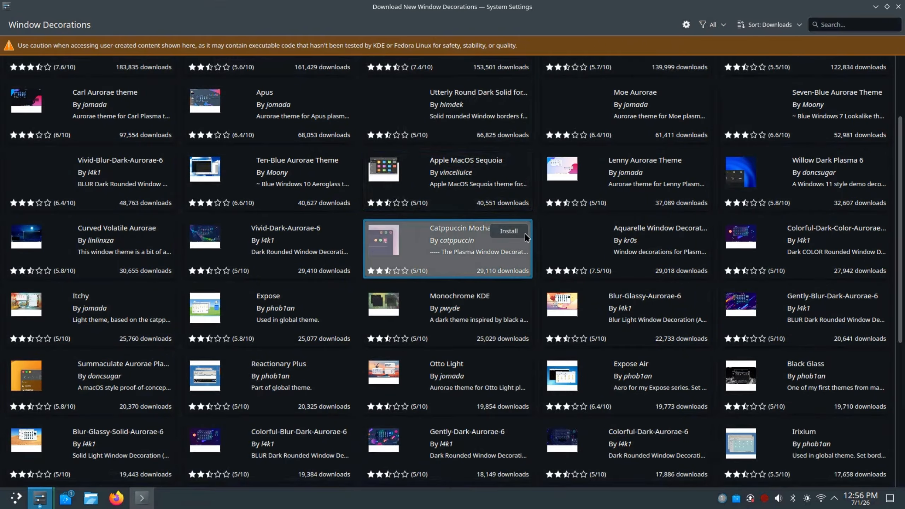
{"action": "left_click", "coordinate": [688, 299]}
{"action": "scroll", "coordinate": [454, 303], "scroll_direction": "down", "scroll_amount": 4}
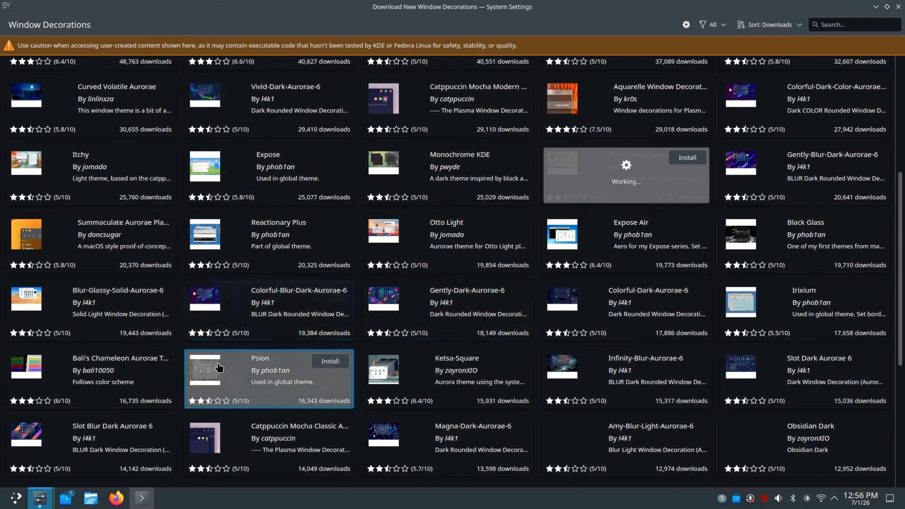
{"action": "scroll", "coordinate": [219, 367], "scroll_direction": "down", "scroll_amount": 4}
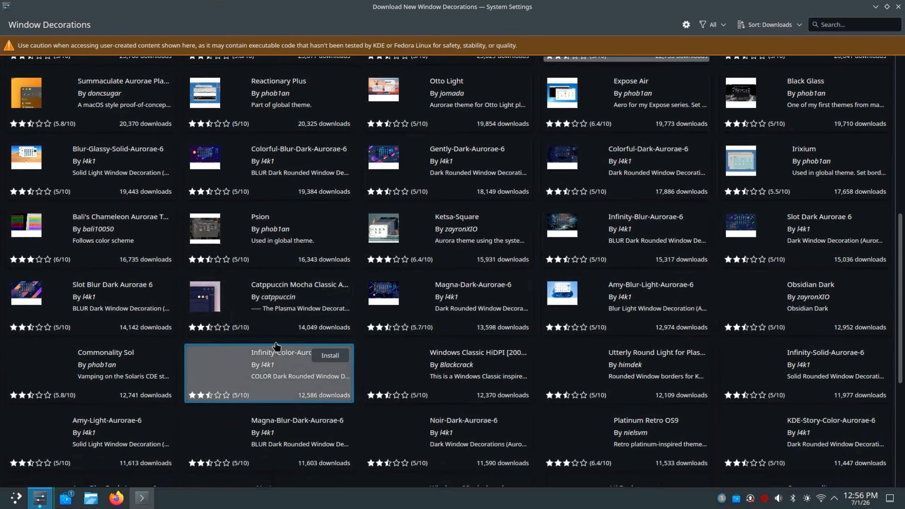
{"action": "left_click", "coordinate": [330, 288]}
Step: Browse the rest of the downloadable window decorations and close the download window
{"action": "scroll", "coordinate": [527, 321], "scroll_direction": "down", "scroll_amount": 6}
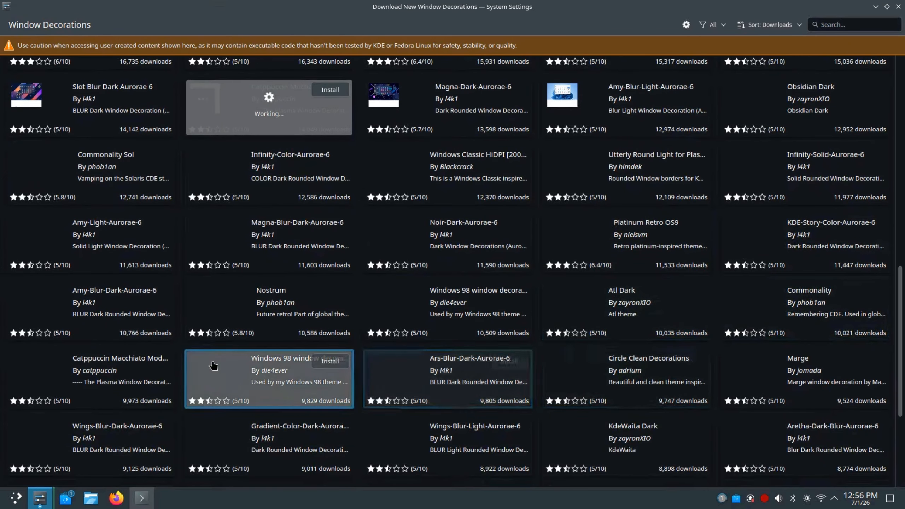
{"action": "scroll", "coordinate": [214, 366], "scroll_direction": "down", "scroll_amount": 6}
{"action": "scroll", "coordinate": [666, 303], "scroll_direction": "up", "scroll_amount": 2}
{"action": "scroll", "coordinate": [627, 285], "scroll_direction": "down", "scroll_amount": 6}
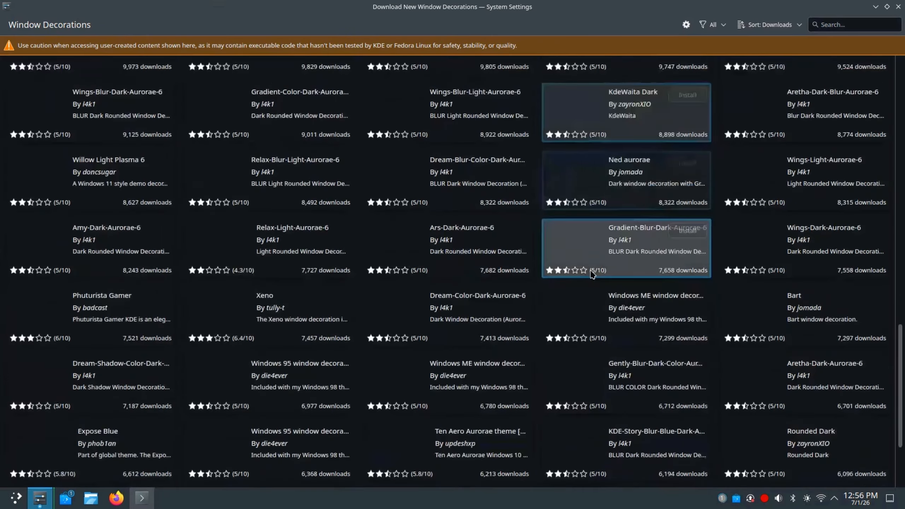
{"action": "scroll", "coordinate": [591, 274], "scroll_direction": "up", "scroll_amount": 20}
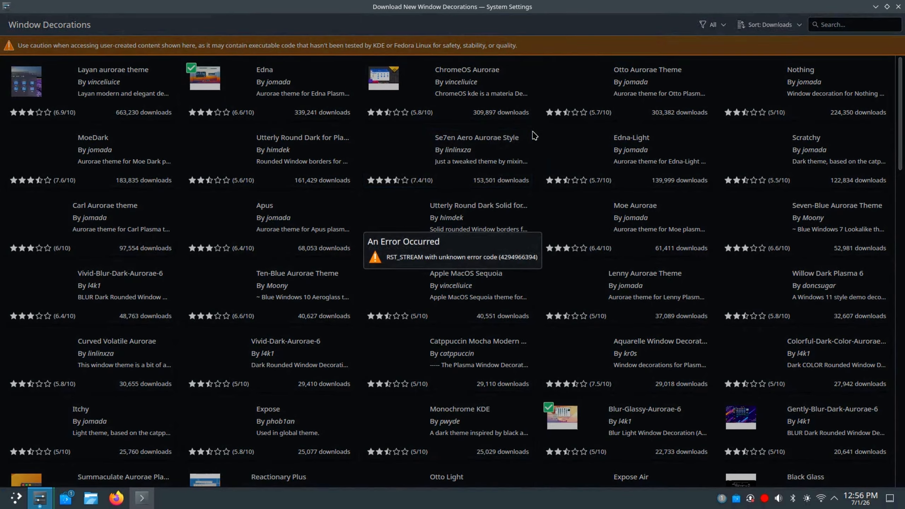
{"action": "key", "text": "Escape"}
{"action": "key", "text": "Escape"}
{"action": "key", "text": "Escape"}
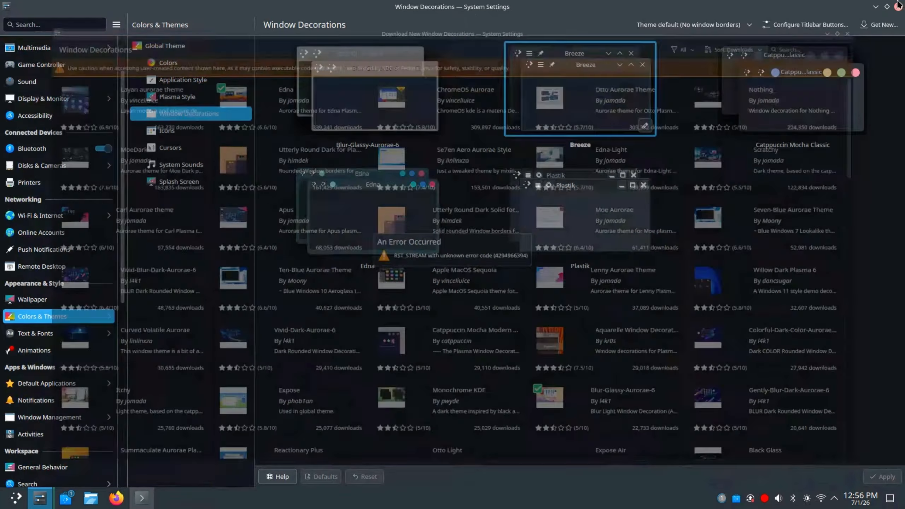
Step: Apply the Catppuccin Mocha Classic window decoration and check how it looks on the open windows and on Firefox
{"action": "left_click", "coordinate": [755, 120]}
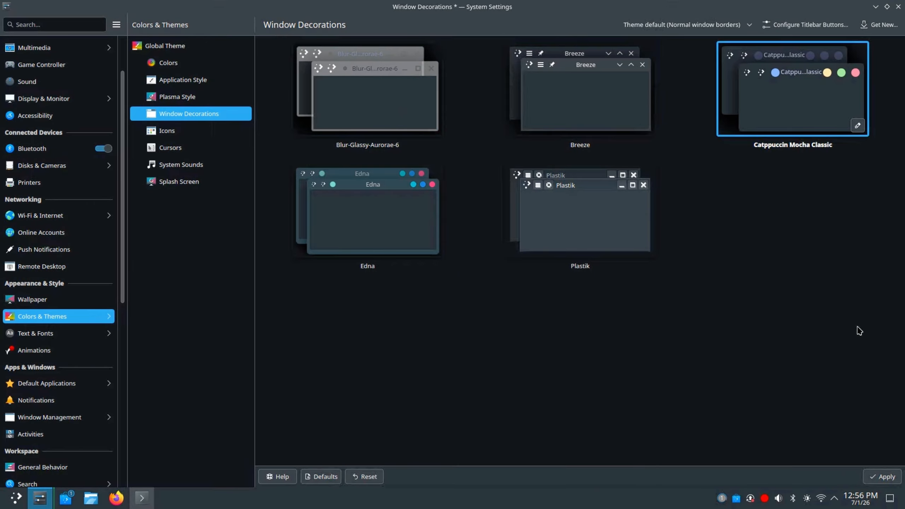
{"action": "left_click", "coordinate": [882, 474]}
{"action": "key", "text": "super+d"}
{"action": "key", "text": "super+d"}
{"action": "key", "text": "alt+Tab"}
{"action": "key", "text": "alt+Tab"}
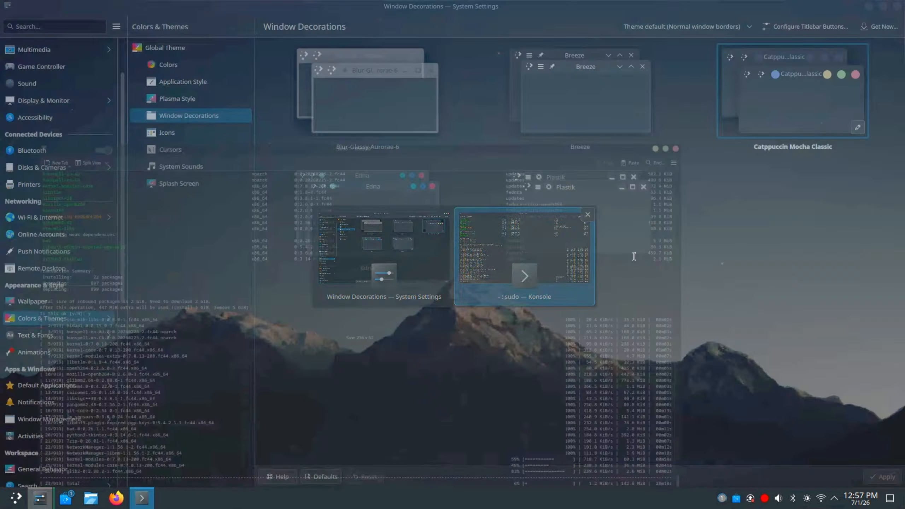
{"action": "key", "text": "super"}
{"action": "key", "text": "Return"}
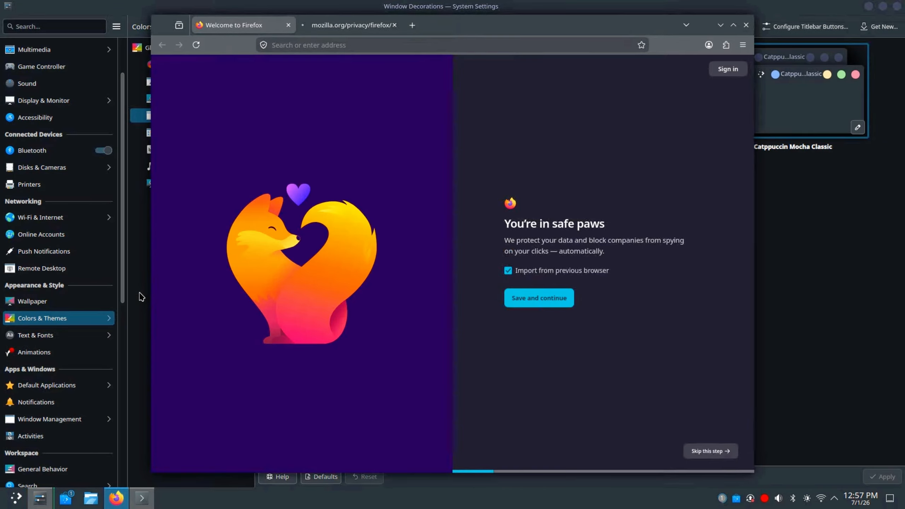
{"action": "left_click", "coordinate": [746, 26]}
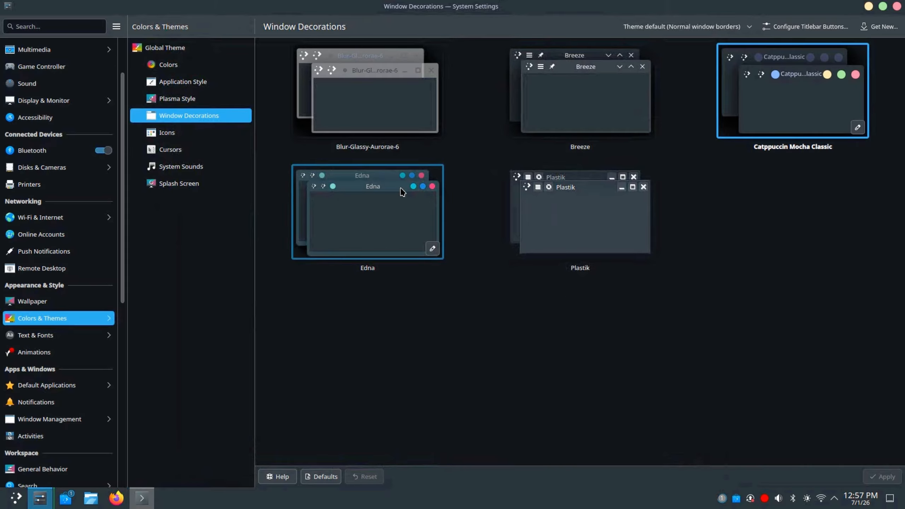
Step: Apply the Blur-Glassy-Aurorae-6 window decoration and test it by moving the System Settings window
{"action": "left_click", "coordinate": [378, 78]}
{"action": "left_click", "coordinate": [877, 476]}
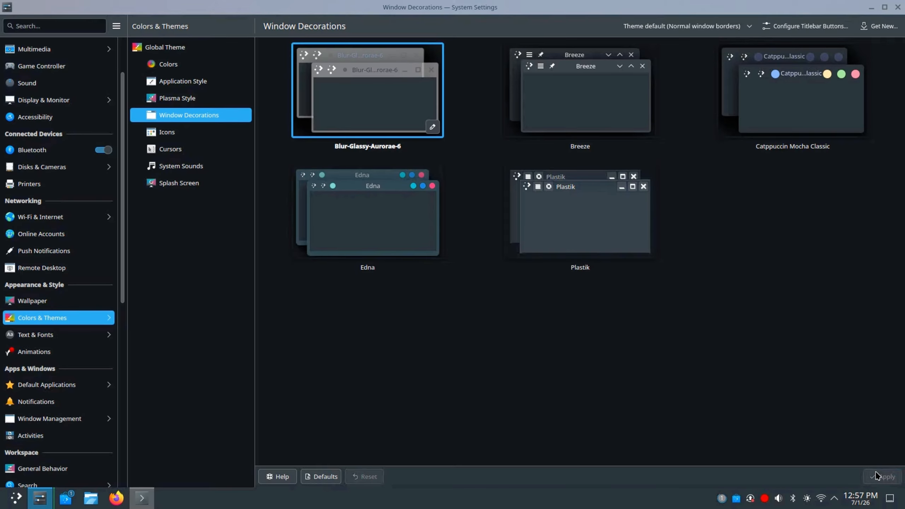
{"action": "left_click_drag", "start_coordinate": [395, 4], "coordinate": [373, 99]}
{"action": "left_click", "coordinate": [871, 7]}
Step: Install the Breeze Chameleon Dark icon theme from the downloadable icons and look through the other icon themes
{"action": "left_click", "coordinate": [182, 136]}
{"action": "left_click", "coordinate": [880, 25]}
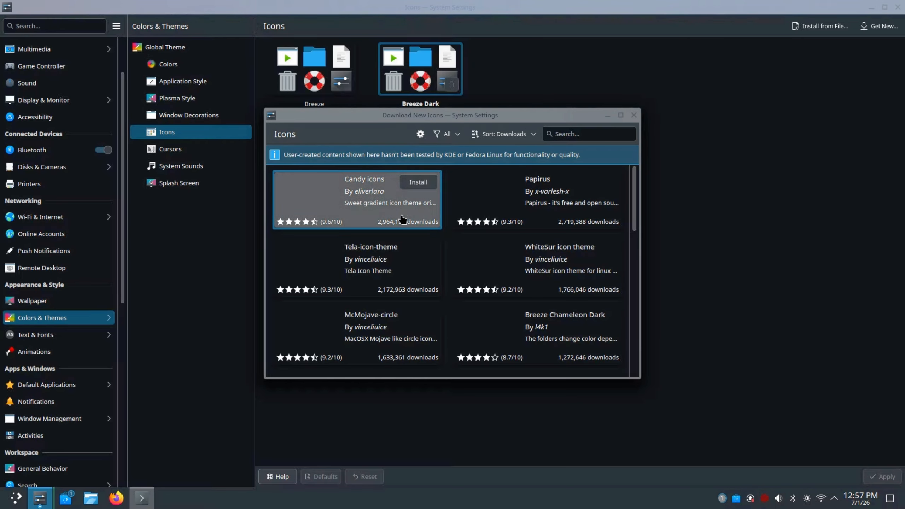
{"action": "mouse_move", "coordinate": [399, 281]}
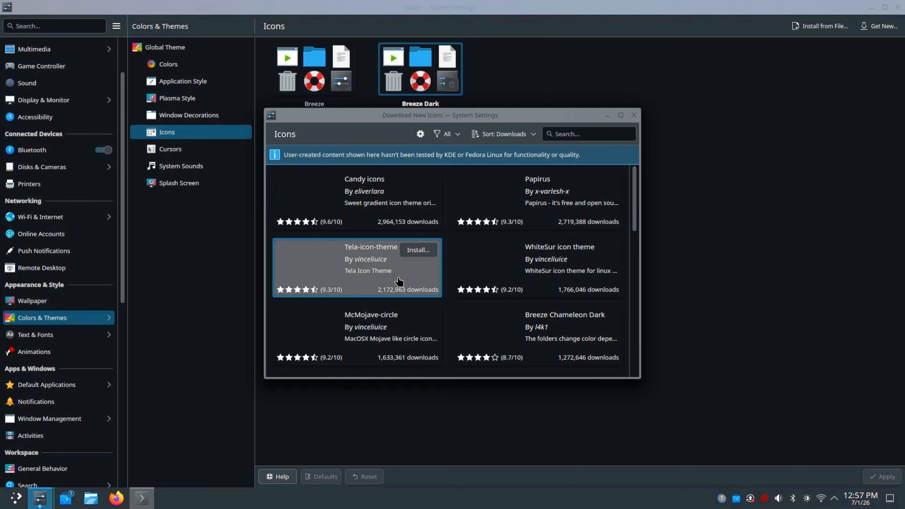
{"action": "scroll", "coordinate": [399, 281], "scroll_direction": "down", "scroll_amount": 1}
{"action": "left_click", "coordinate": [598, 289]}
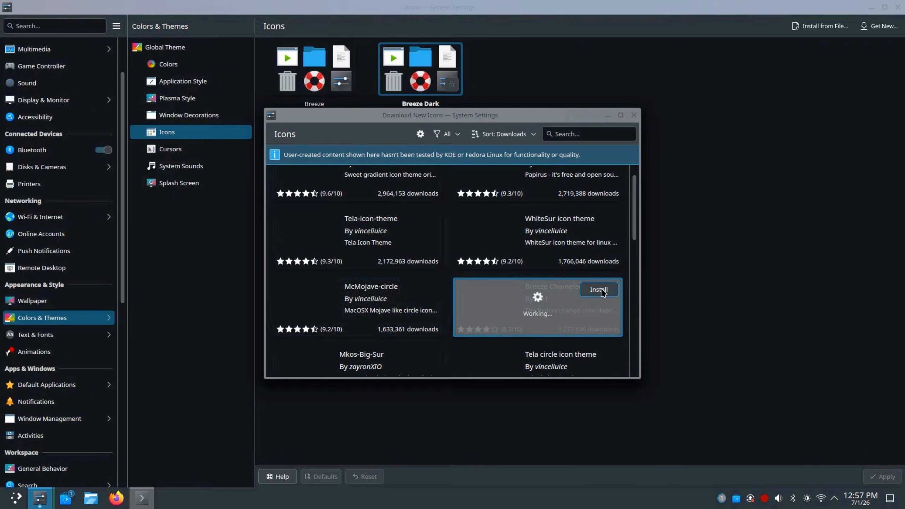
{"action": "scroll", "coordinate": [441, 295], "scroll_direction": "down", "scroll_amount": 4}
{"action": "scroll", "coordinate": [439, 291], "scroll_direction": "down", "scroll_amount": 6}
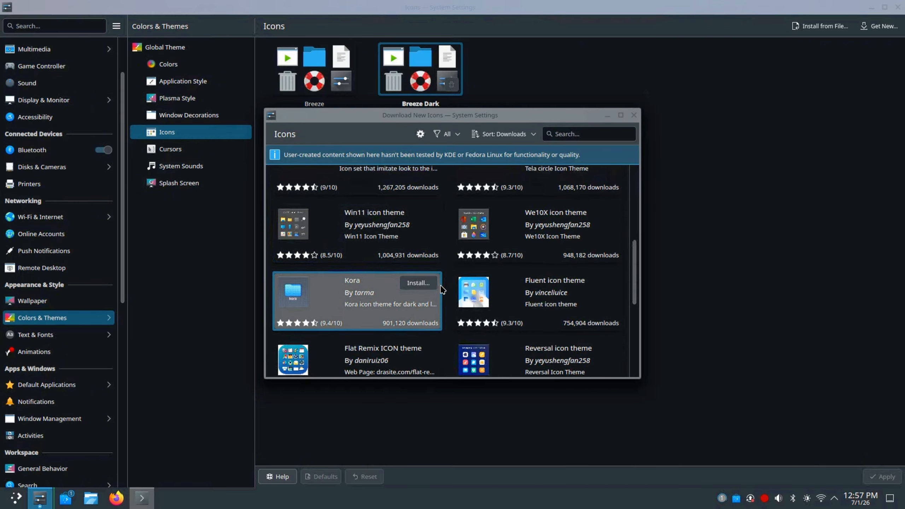
{"action": "scroll", "coordinate": [442, 290], "scroll_direction": "up", "scroll_amount": 6}
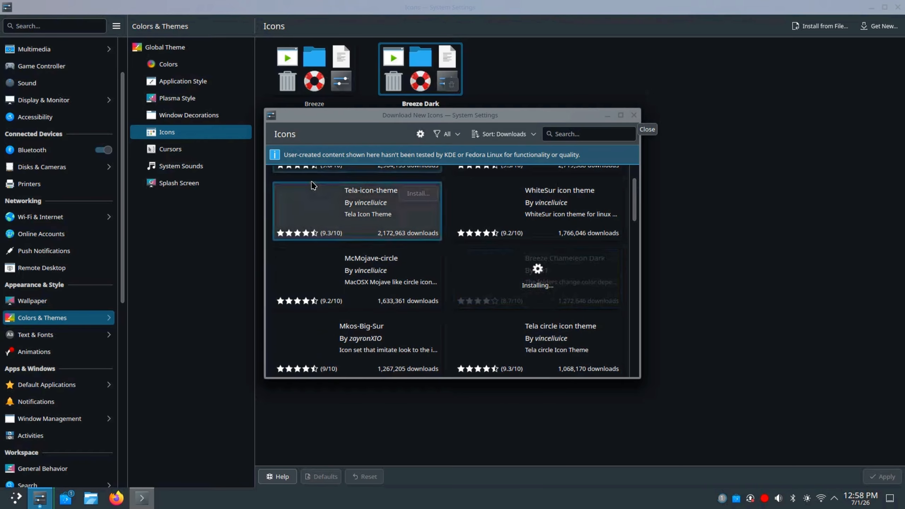
Step: Install the Volantes Cursors theme from the downloadable cursors, choosing the volantes-cursors.tar.gz option
{"action": "left_click", "coordinate": [246, 150]}
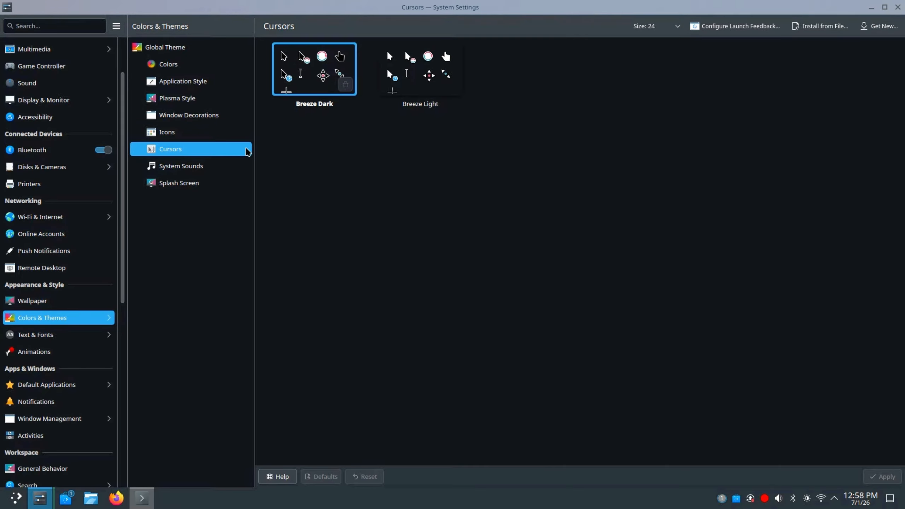
{"action": "left_click", "coordinate": [879, 26]}
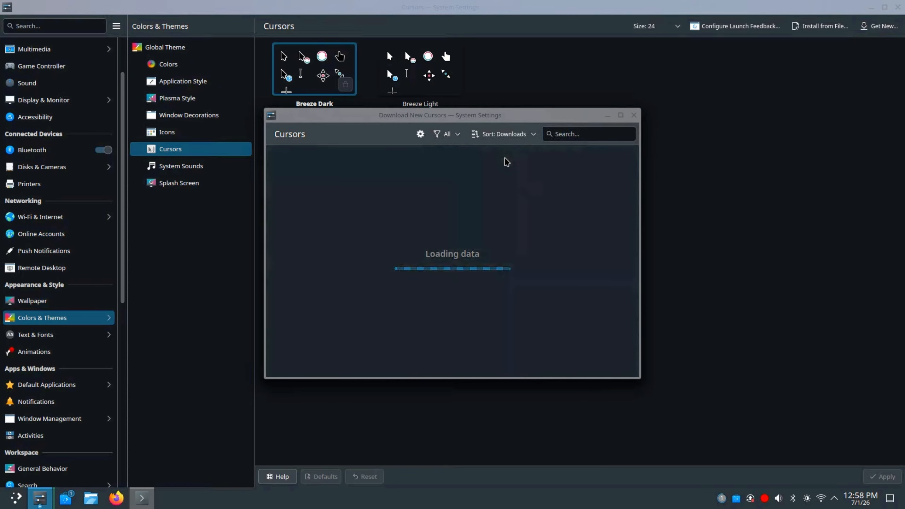
{"action": "scroll", "coordinate": [486, 186], "scroll_direction": "down", "scroll_amount": 8}
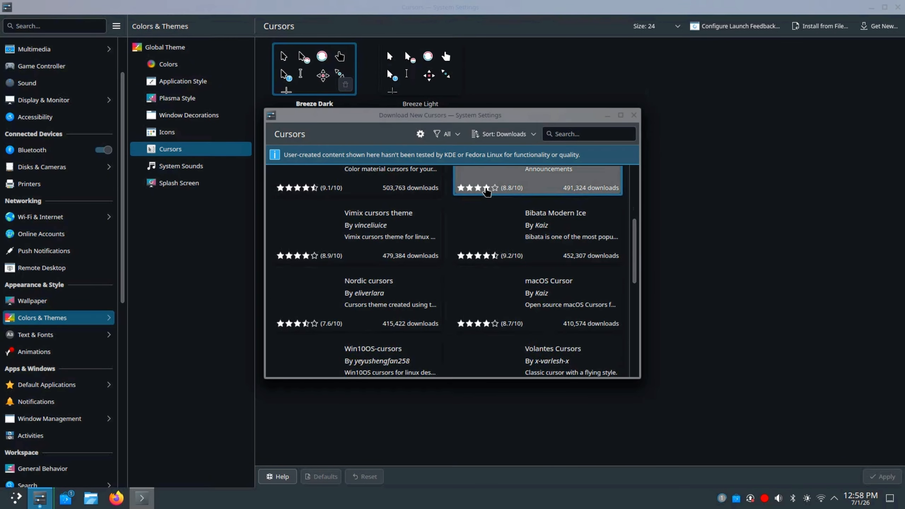
{"action": "left_click", "coordinate": [598, 296]}
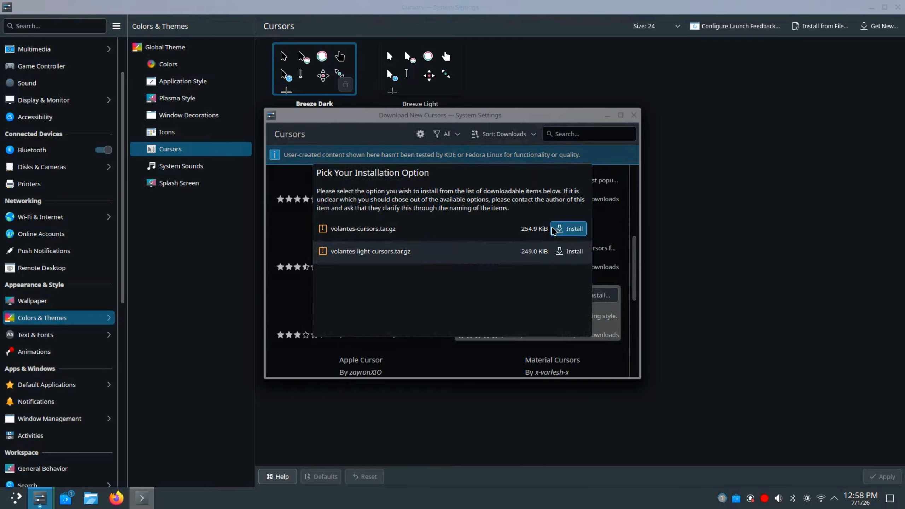
{"action": "left_click", "coordinate": [553, 229]}
{"action": "scroll", "coordinate": [550, 256], "scroll_direction": "down", "scroll_amount": 1}
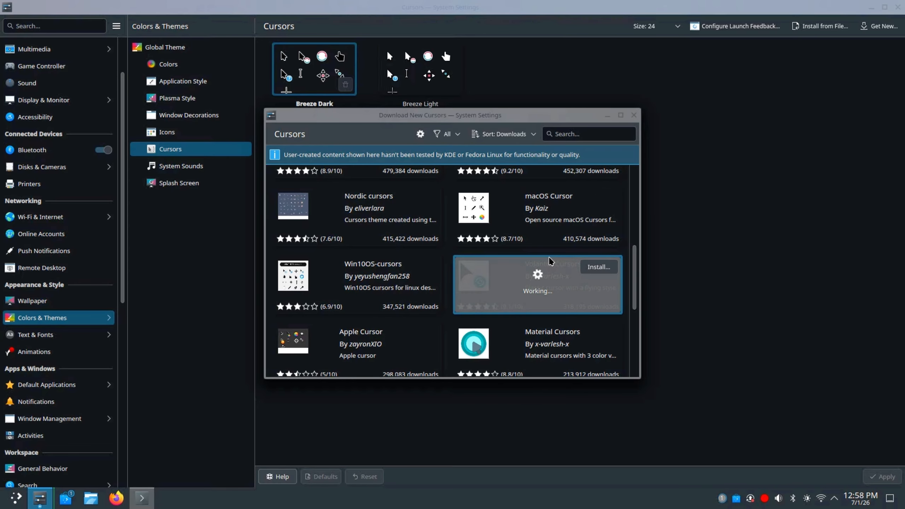
{"action": "left_click", "coordinate": [634, 115]}
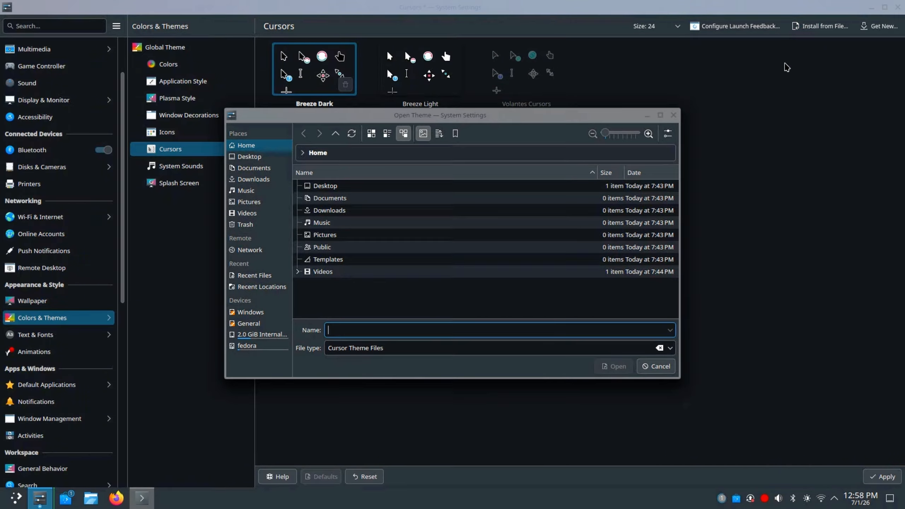
Step: Cancel choosing a cursor theme file and discard the pending Volantes Cursors selection
{"action": "left_click", "coordinate": [675, 118]}
{"action": "left_click", "coordinate": [531, 70]}
{"action": "left_click", "coordinate": [364, 477]}
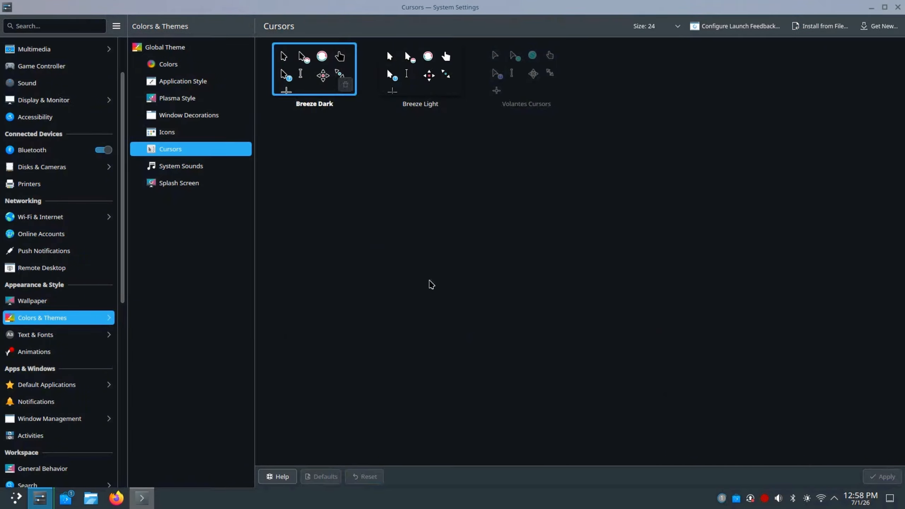
Step: Uninstall the Volantes Cursors theme through the catalogue of downloadable cursors and close the catalogue
{"action": "left_click", "coordinate": [499, 67]}
{"action": "left_click", "coordinate": [877, 26]}
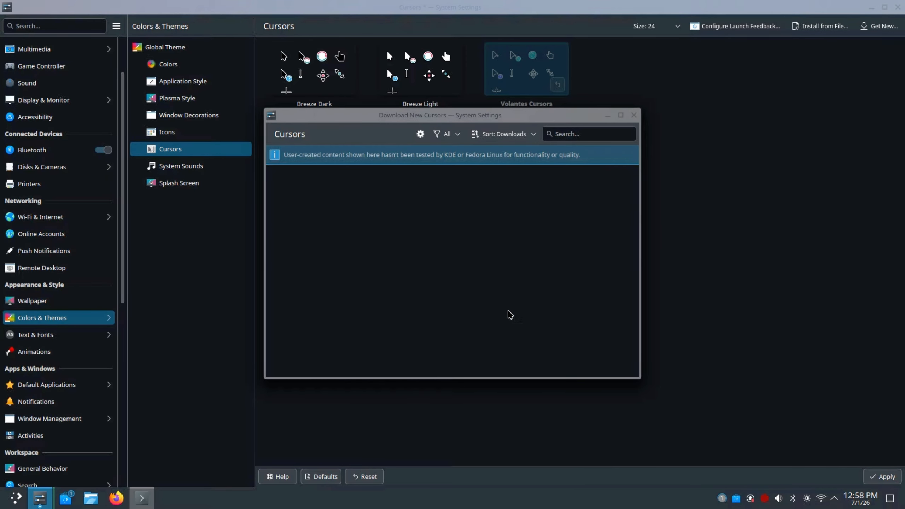
{"action": "scroll", "coordinate": [508, 314], "scroll_direction": "down", "scroll_amount": 5}
{"action": "left_click", "coordinate": [599, 313]}
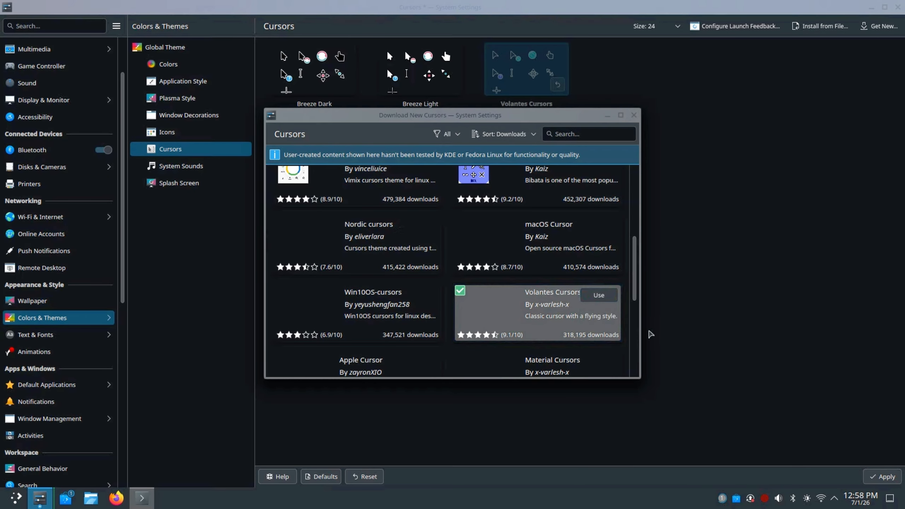
{"action": "key", "text": "Escape"}
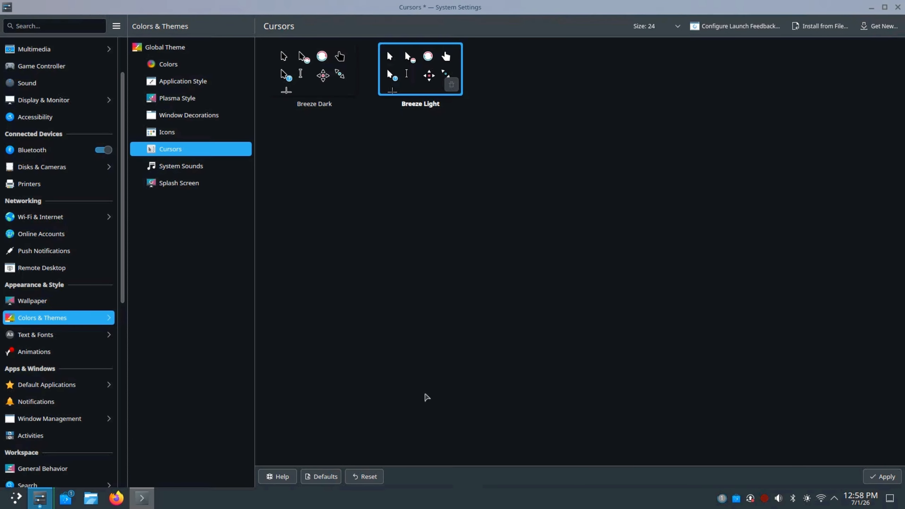
{"action": "key", "text": "alt+Tab"}
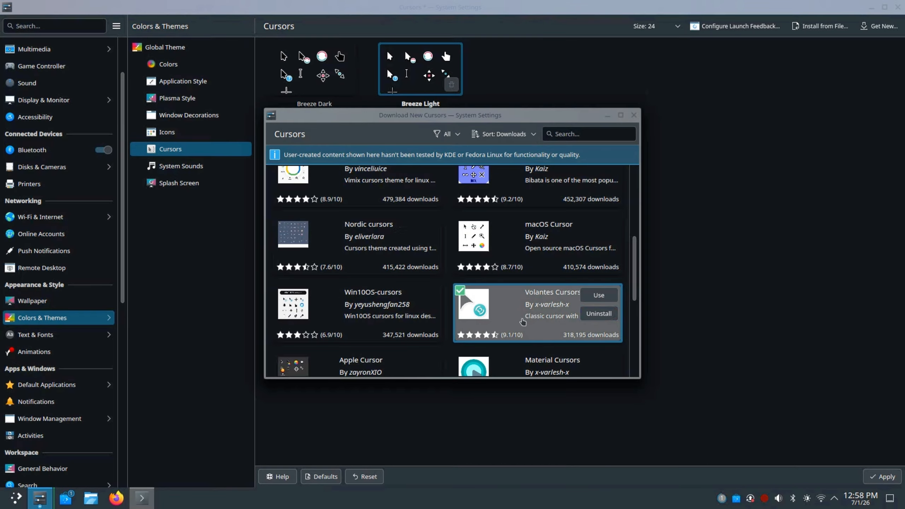
{"action": "left_click", "coordinate": [633, 116]}
Step: Install Volantes Cursors again from its catalogue details page with the volantes-cursors.tar.gz option and select it as the cursor theme
{"action": "left_click", "coordinate": [865, 28]}
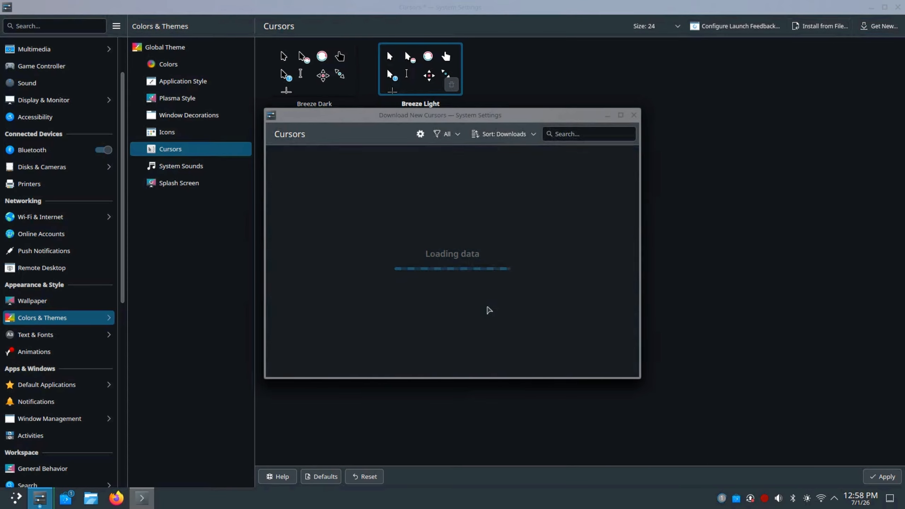
{"action": "scroll", "coordinate": [546, 313], "scroll_direction": "down", "scroll_amount": 5}
{"action": "left_click", "coordinate": [557, 287]}
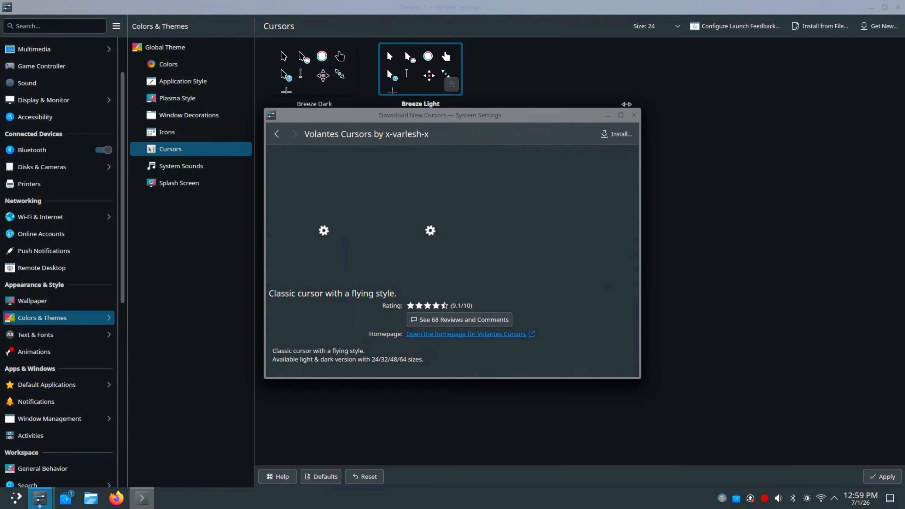
{"action": "left_click", "coordinate": [617, 134]}
{"action": "left_click", "coordinate": [572, 228]}
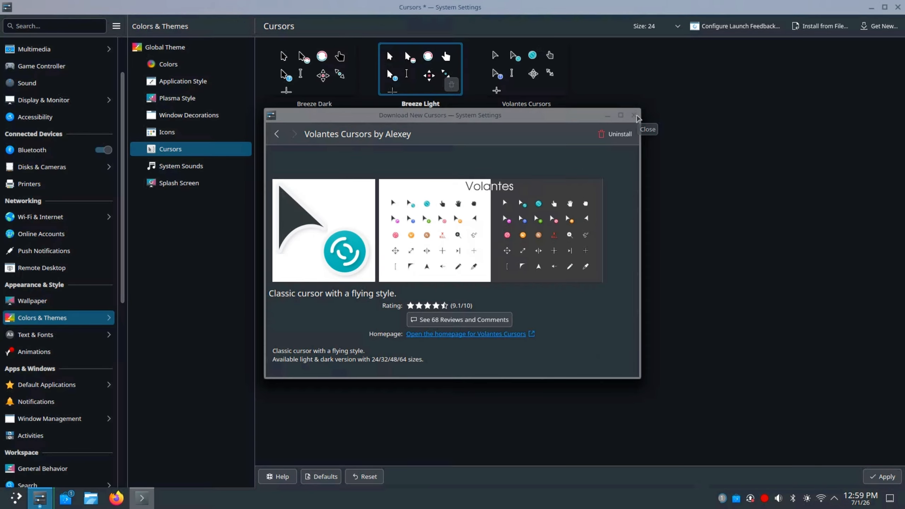
{"action": "left_click", "coordinate": [635, 116]}
{"action": "left_click", "coordinate": [430, 63]}
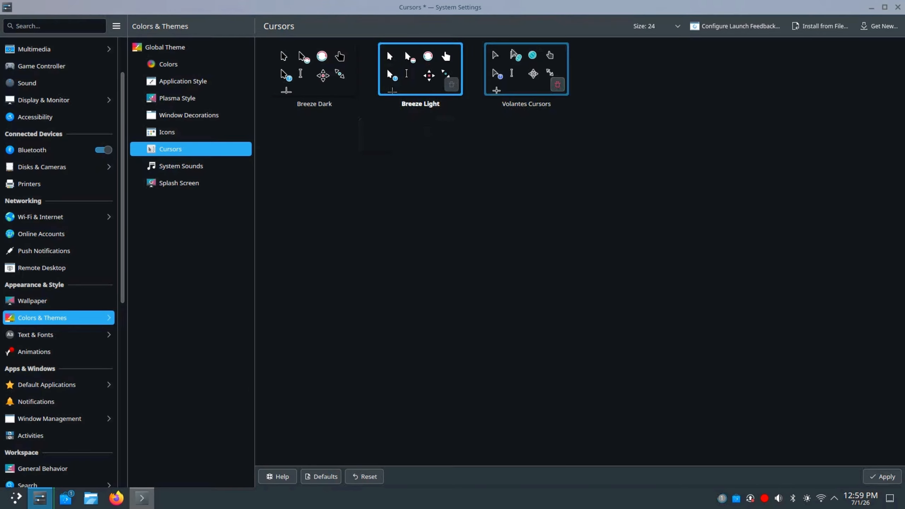
{"action": "left_click", "coordinate": [525, 65]}
Step: Apply the Breeze Chameleon Dark icon theme and check the icons in the list of all applications
{"action": "left_click", "coordinate": [200, 132]}
{"action": "left_click", "coordinate": [420, 67]}
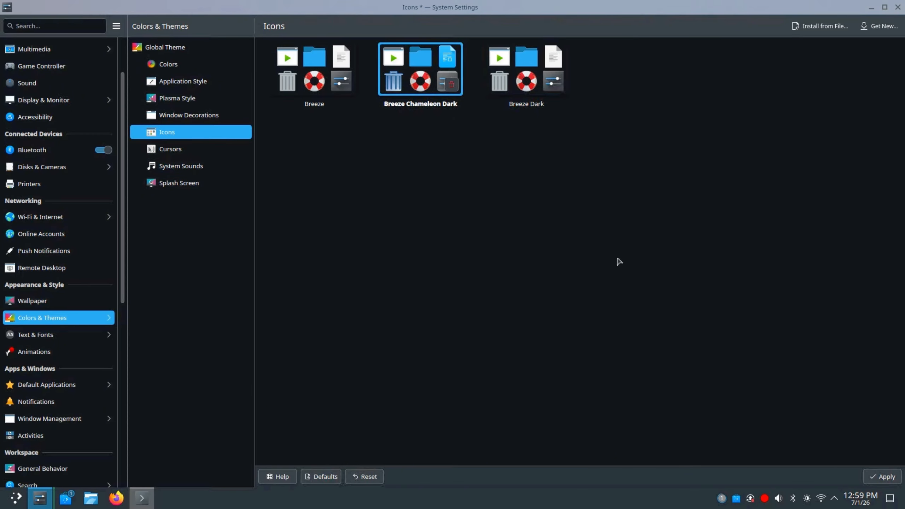
{"action": "key", "text": "super"}
{"action": "left_click", "coordinate": [62, 296]}
{"action": "scroll", "coordinate": [236, 324], "scroll_direction": "down", "scroll_amount": 3}
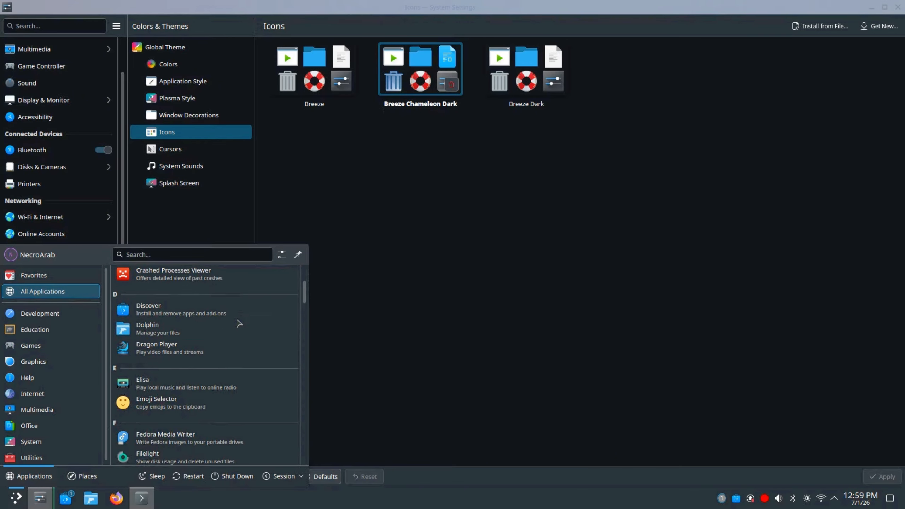
{"action": "left_click", "coordinate": [476, 244]}
Step: Apply the FreeDesktop system sound theme
{"action": "left_click", "coordinate": [179, 149]}
{"action": "left_click", "coordinate": [186, 165]}
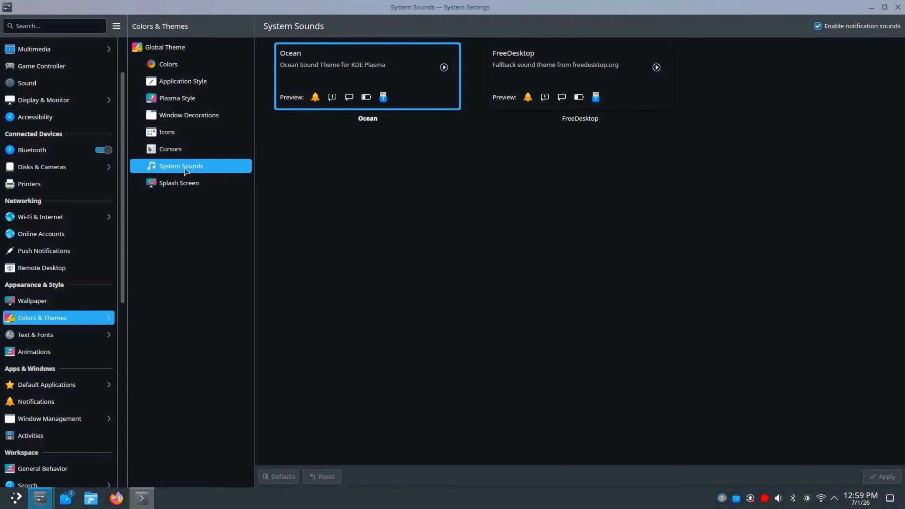
{"action": "left_click", "coordinate": [581, 80]}
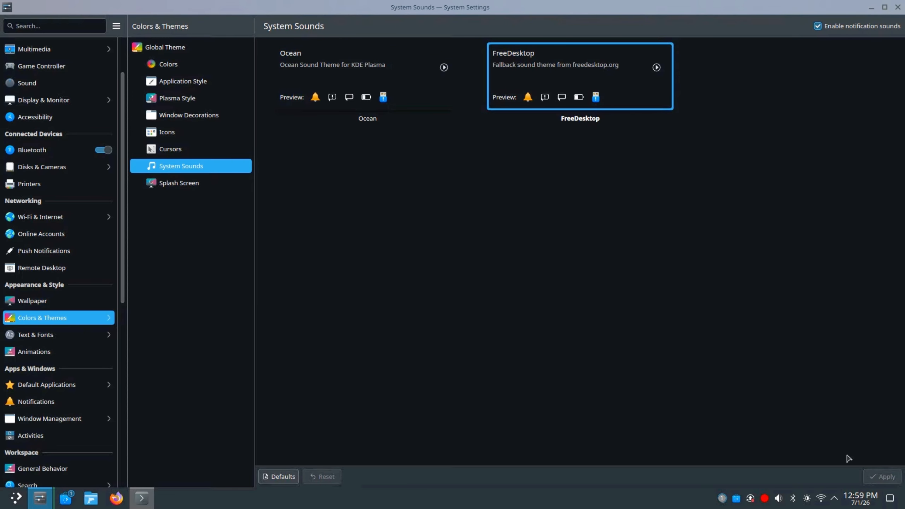
Step: Browse the catalogue of downloadable splash screens and install Noir-Splash-6
{"action": "left_click", "coordinate": [231, 186]}
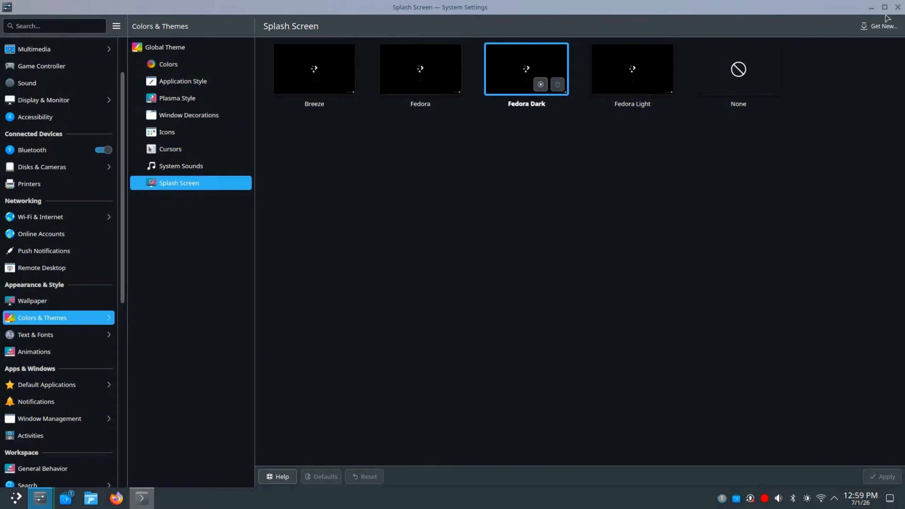
{"action": "left_click", "coordinate": [878, 26]}
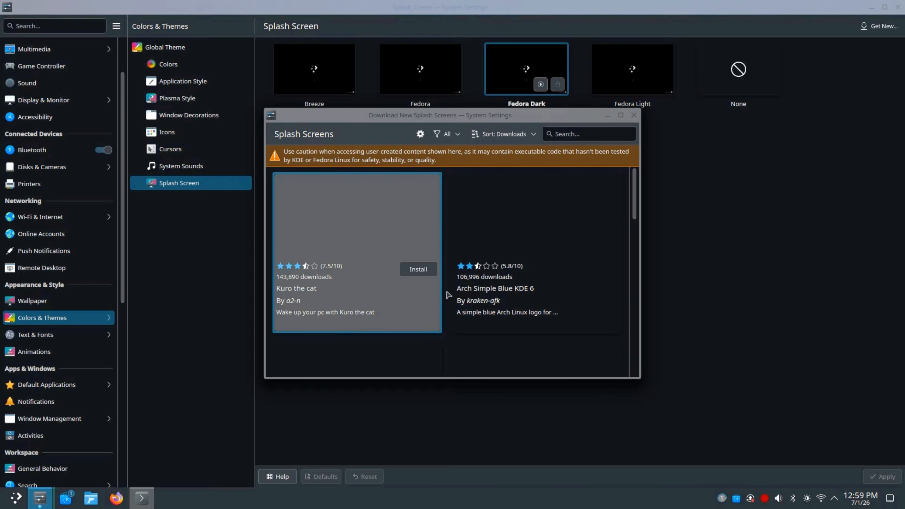
{"action": "scroll", "coordinate": [449, 295], "scroll_direction": "down", "scroll_amount": 6}
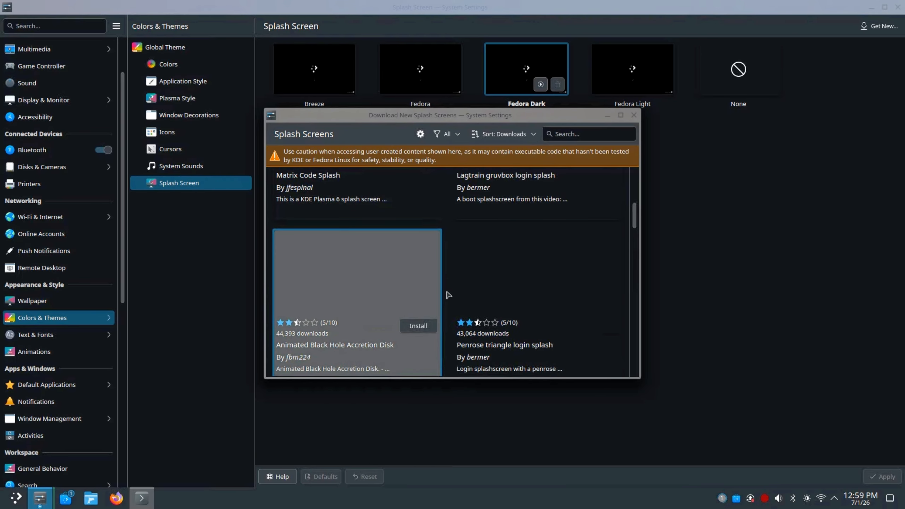
{"action": "scroll", "coordinate": [448, 295], "scroll_direction": "up", "scroll_amount": 5}
{"action": "scroll", "coordinate": [521, 199], "scroll_direction": "down", "scroll_amount": 3}
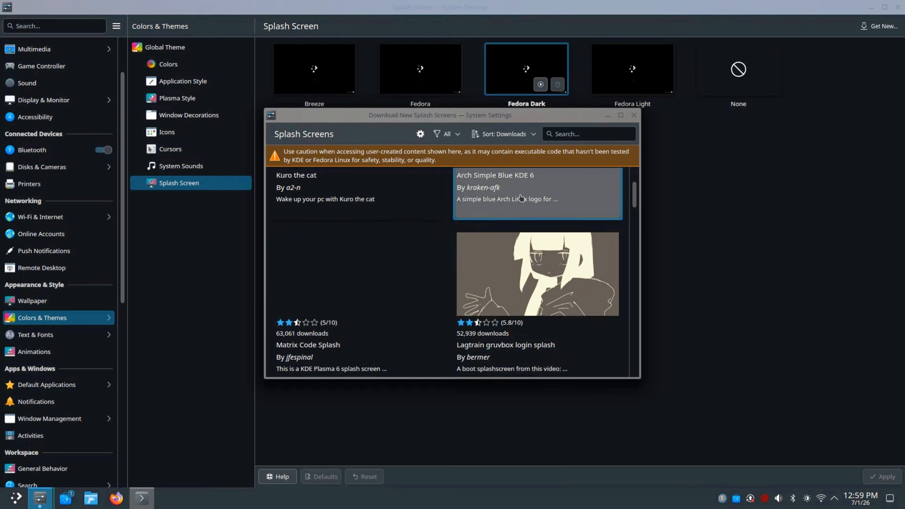
{"action": "scroll", "coordinate": [546, 297], "scroll_direction": "up", "scroll_amount": 4}
{"action": "scroll", "coordinate": [419, 262], "scroll_direction": "down", "scroll_amount": 5}
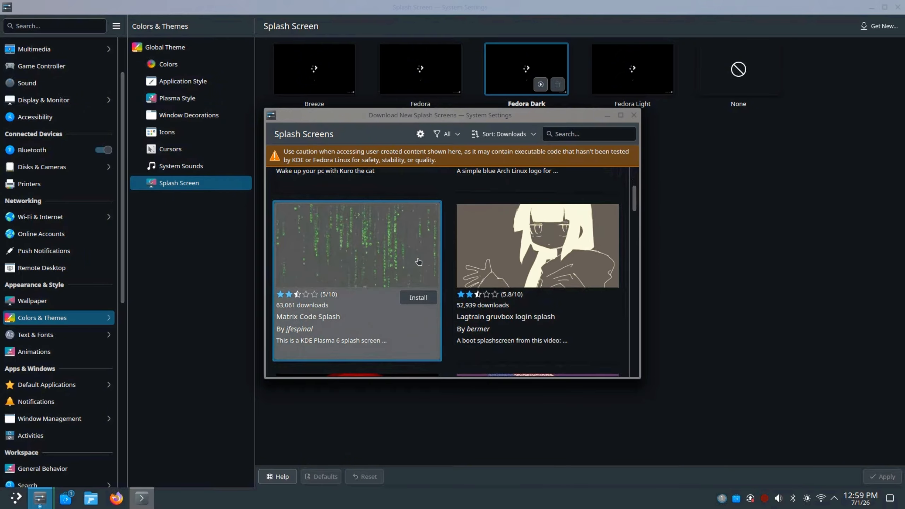
{"action": "scroll", "coordinate": [419, 262], "scroll_direction": "down", "scroll_amount": 8}
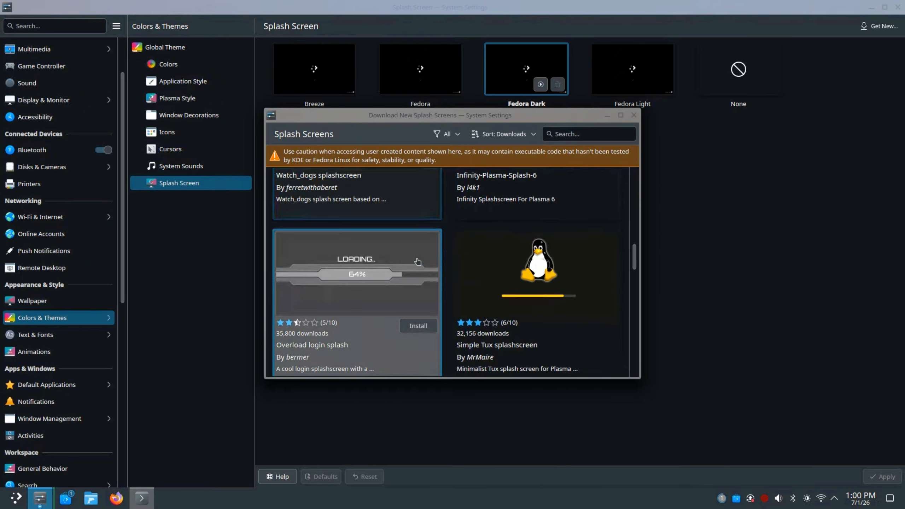
{"action": "scroll", "coordinate": [418, 262], "scroll_direction": "down", "scroll_amount": 7}
{"action": "left_click", "coordinate": [415, 298]}
{"action": "scroll", "coordinate": [453, 268], "scroll_direction": "down", "scroll_amount": 3}
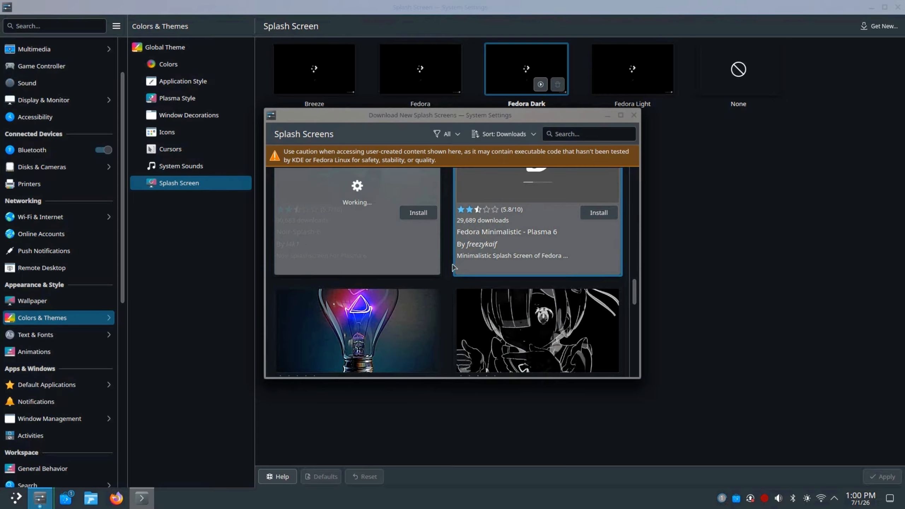
Step: Install the Kuro the cat and Lagtrain gruvbox login splash screens from the catalogue
{"action": "scroll", "coordinate": [451, 269], "scroll_direction": "down", "scroll_amount": 2}
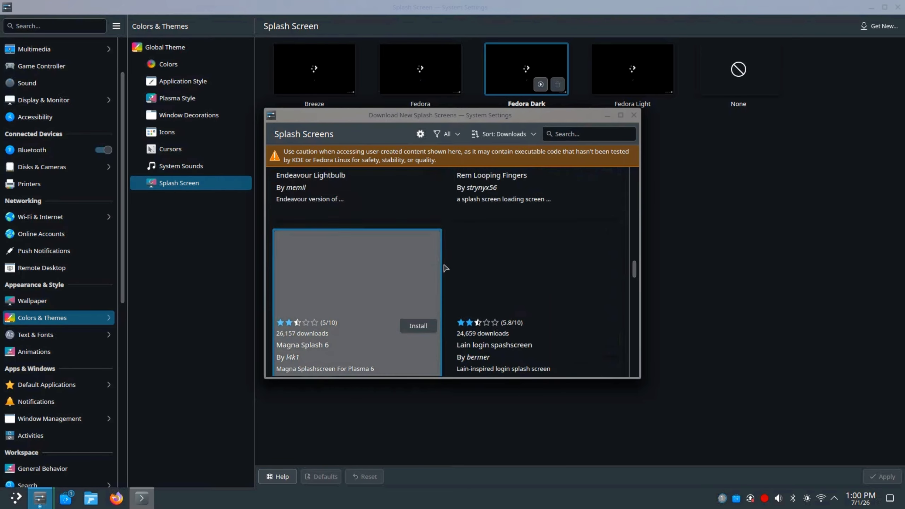
{"action": "scroll", "coordinate": [446, 268], "scroll_direction": "up", "scroll_amount": 3}
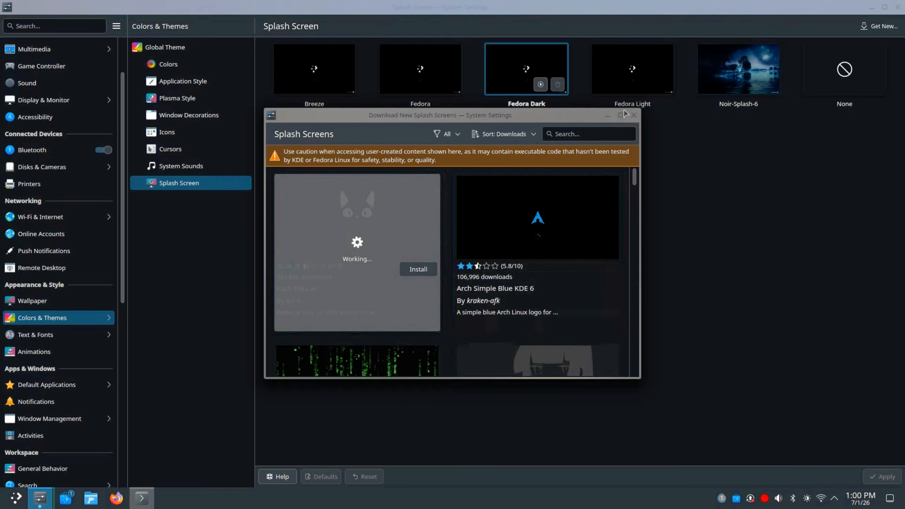
{"action": "scroll", "coordinate": [570, 272], "scroll_direction": "up", "scroll_amount": 2}
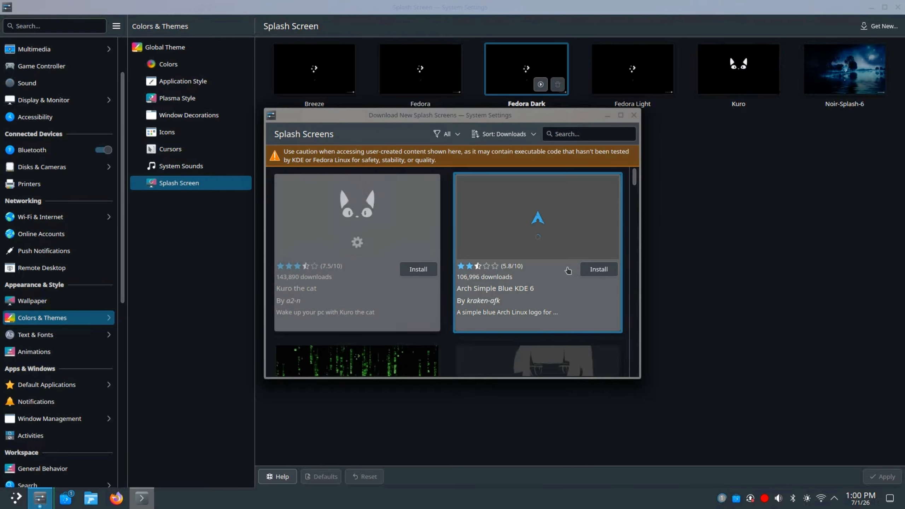
{"action": "scroll", "coordinate": [583, 228], "scroll_direction": "down", "scroll_amount": 3}
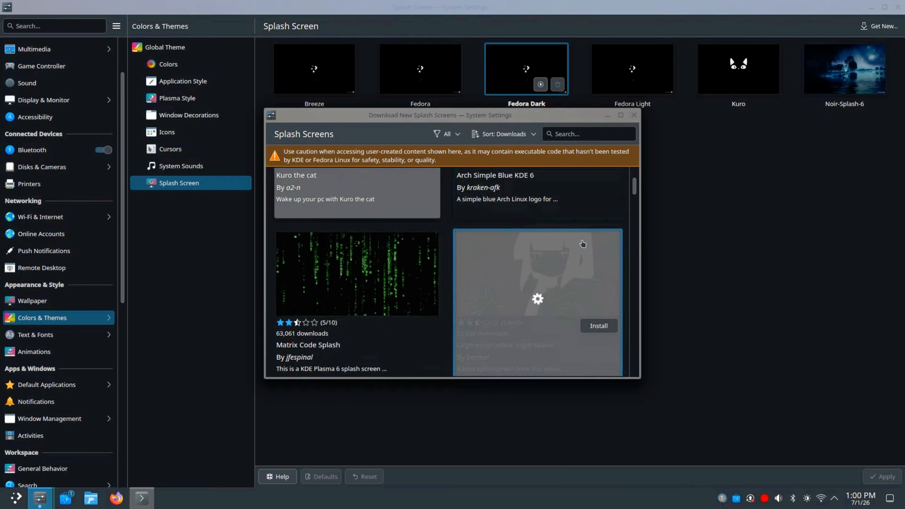
Step: Close the catalogue of downloadable splash screens and apply the Kuro splash screen
{"action": "left_click", "coordinate": [634, 115]}
{"action": "left_click", "coordinate": [727, 95]}
{"action": "left_click", "coordinate": [883, 477]}
{"action": "left_click", "coordinate": [214, 81]}
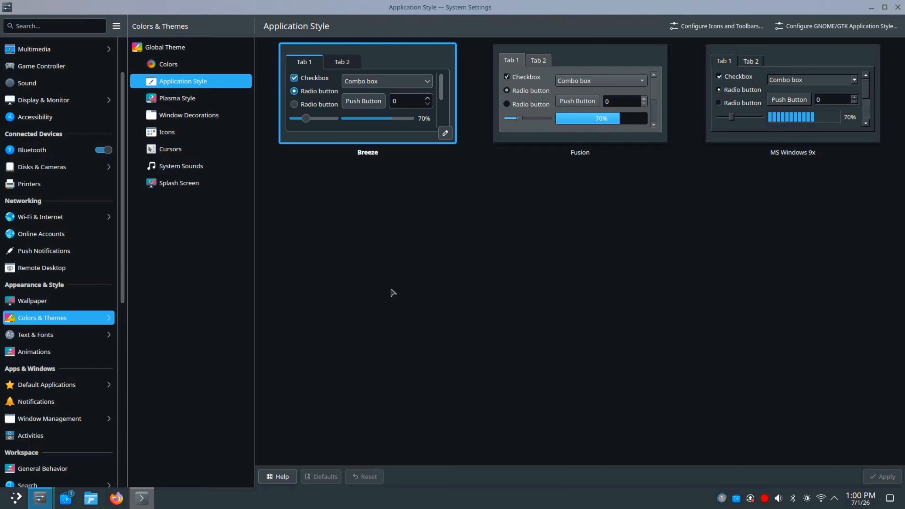
{"action": "left_click", "coordinate": [214, 65]}
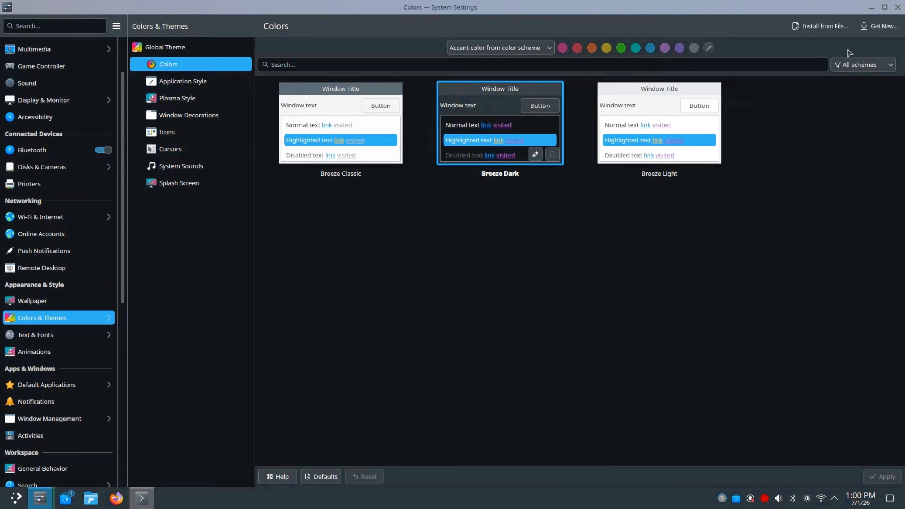
Step: Raise the global animation speed to about two thirds of the way from Slow to Instant
{"action": "left_click", "coordinate": [38, 352]}
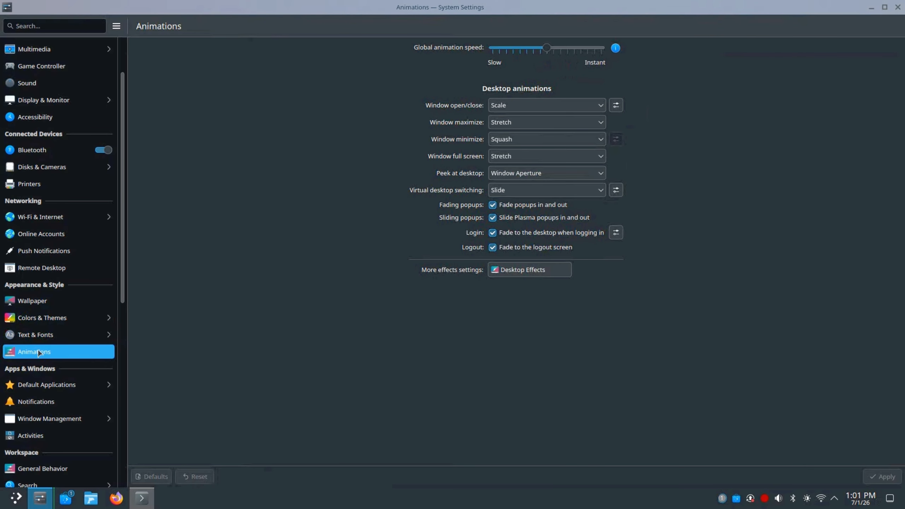
{"action": "left_click", "coordinate": [566, 48]}
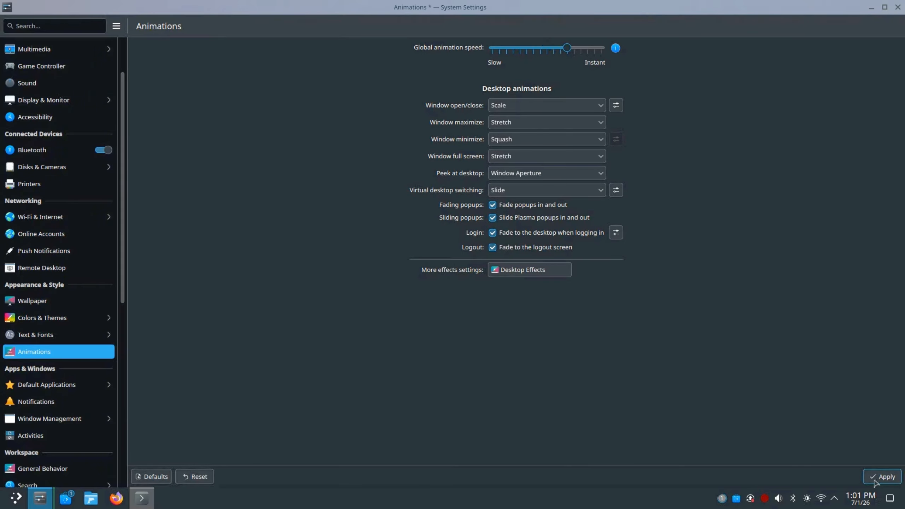